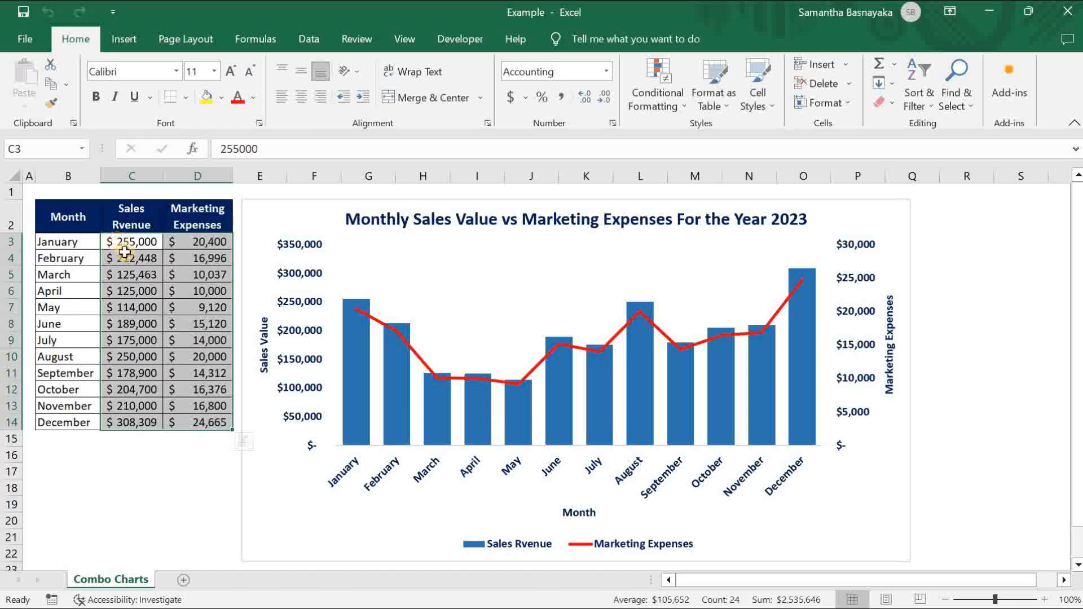
- Examine the finished combo chart's sales columns and Marketing Expenses line against the source table
{"action": "left_click", "coordinate": [156, 341]}
{"action": "left_click", "coordinate": [194, 357]}
{"action": "left_click", "coordinate": [161, 373]}
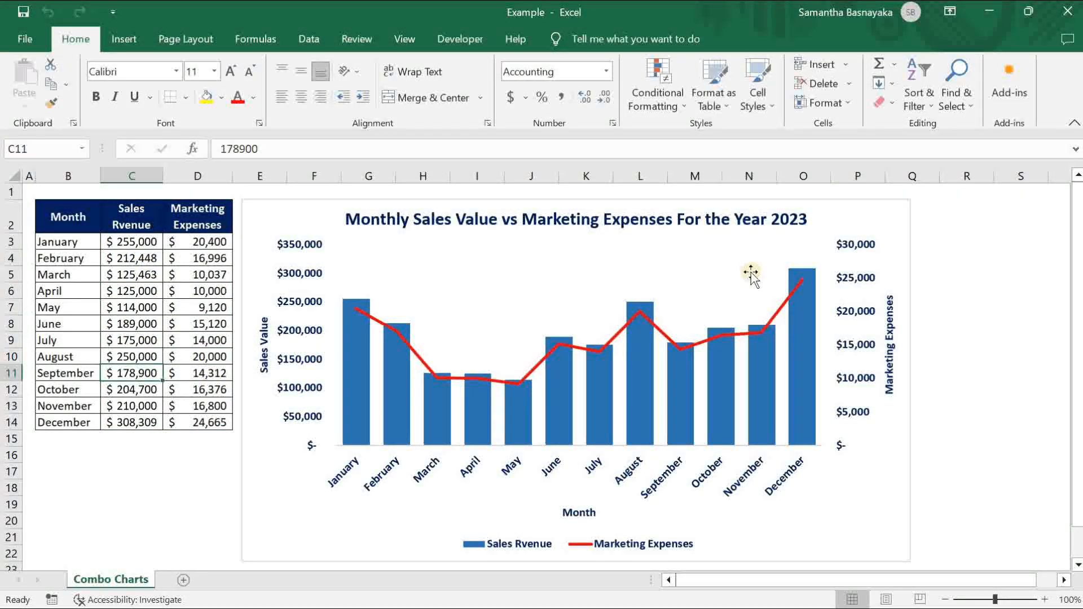
{"action": "left_click", "coordinate": [274, 216]}
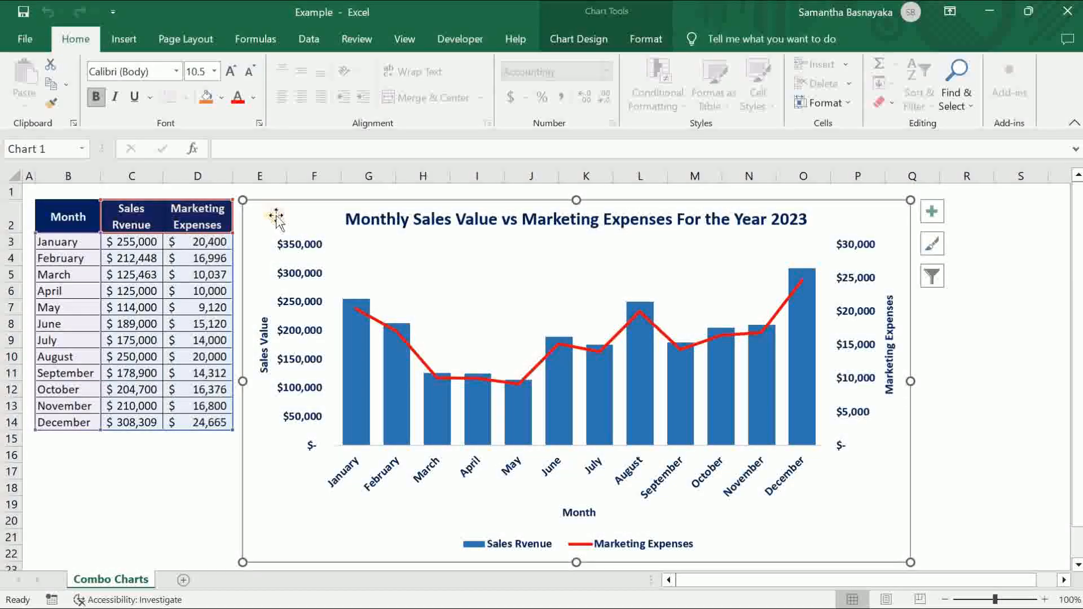
{"action": "left_click", "coordinate": [355, 393]}
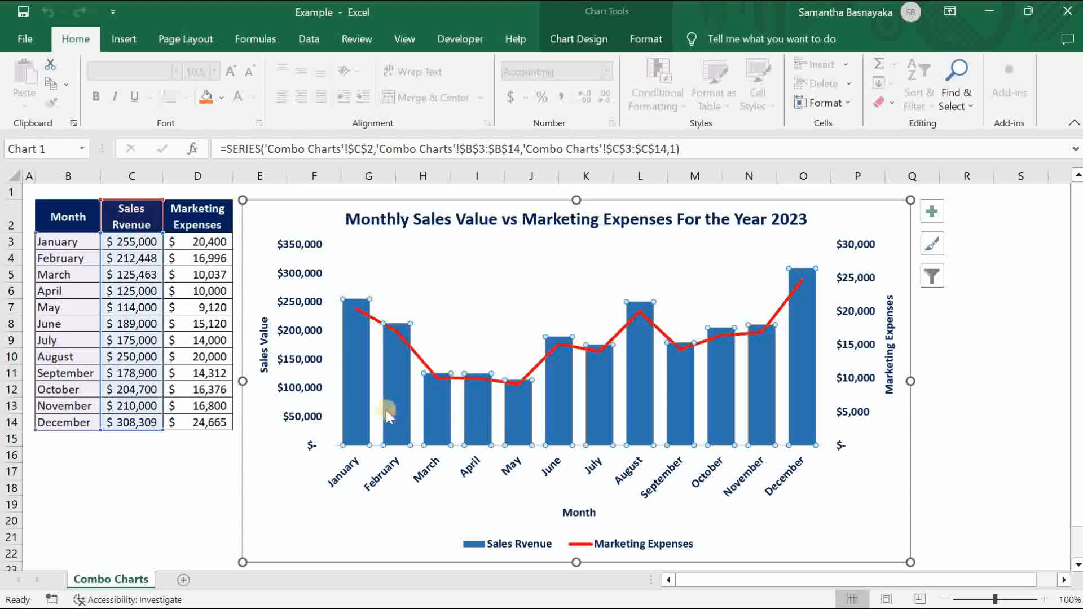
{"action": "left_click", "coordinate": [395, 334]}
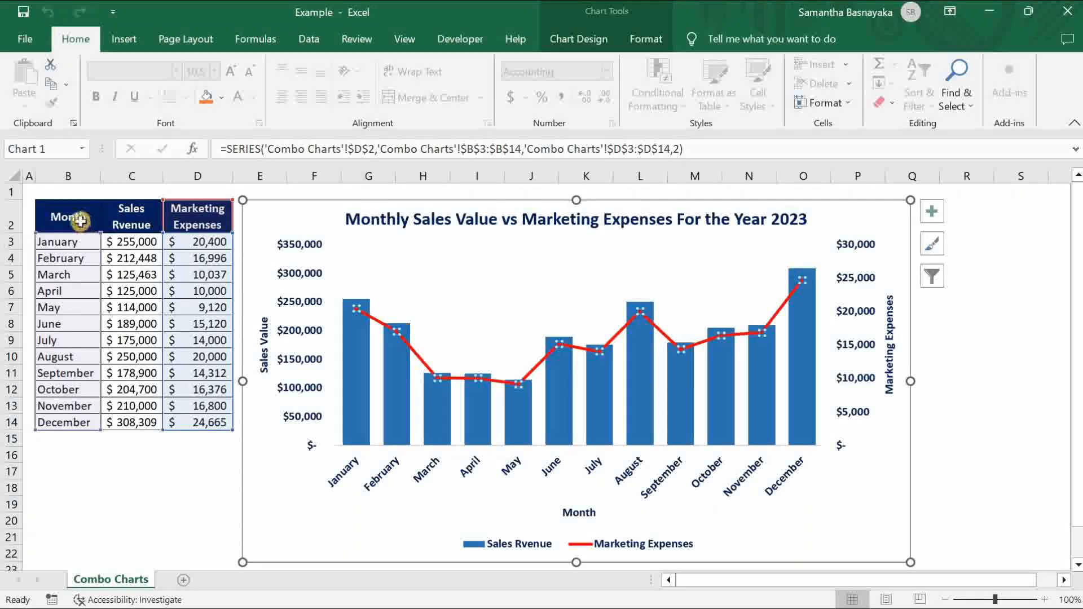
{"action": "left_click", "coordinate": [391, 358]}
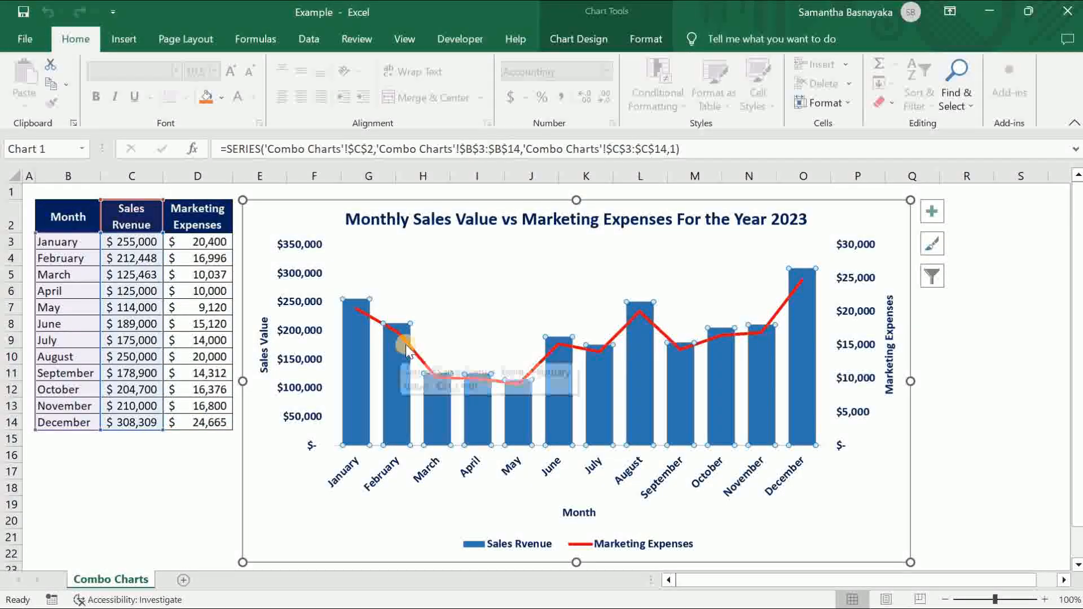
{"action": "left_click", "coordinate": [405, 342]}
{"action": "left_click", "coordinate": [59, 216]}
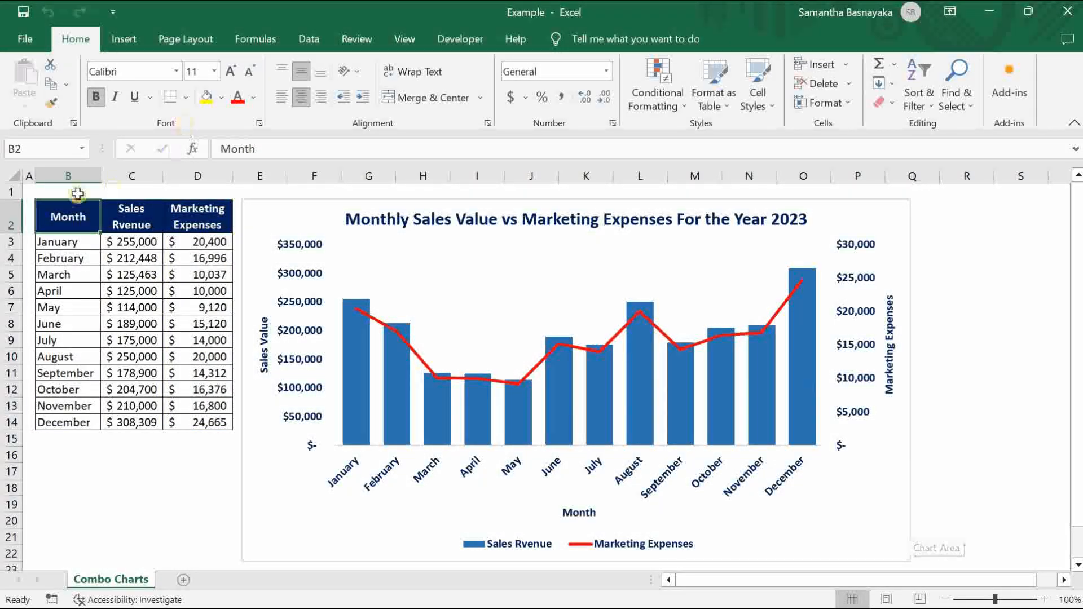
{"action": "left_click", "coordinate": [27, 190]}
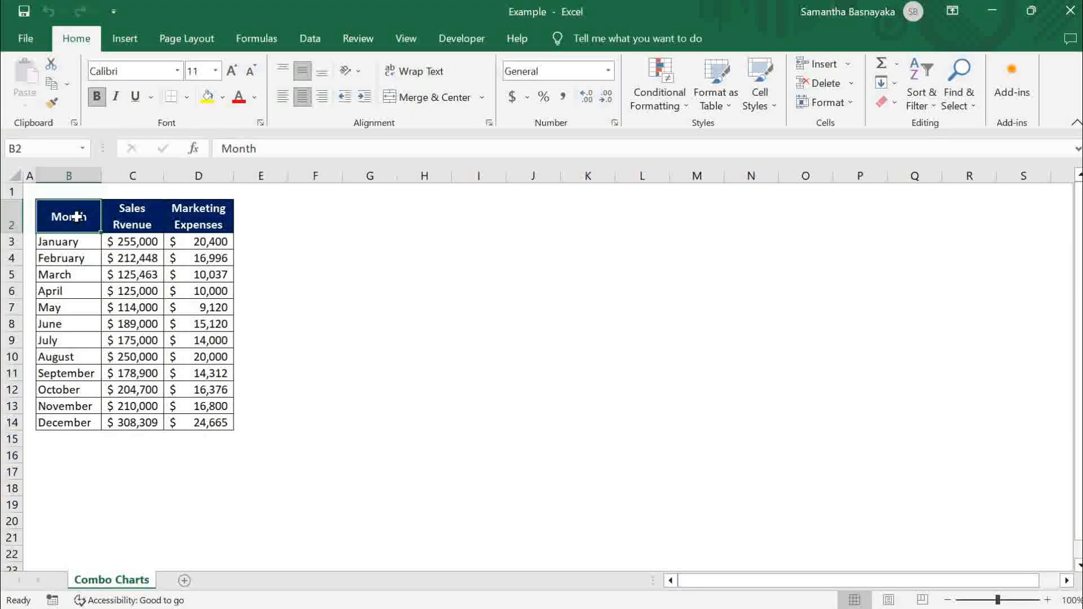
- Examine the Month, Sales Rvenue and Marketing Expenses columns of the data table and compare their monthly values
{"action": "left_click_drag", "start_coordinate": [77, 217], "coordinate": [210, 424]}
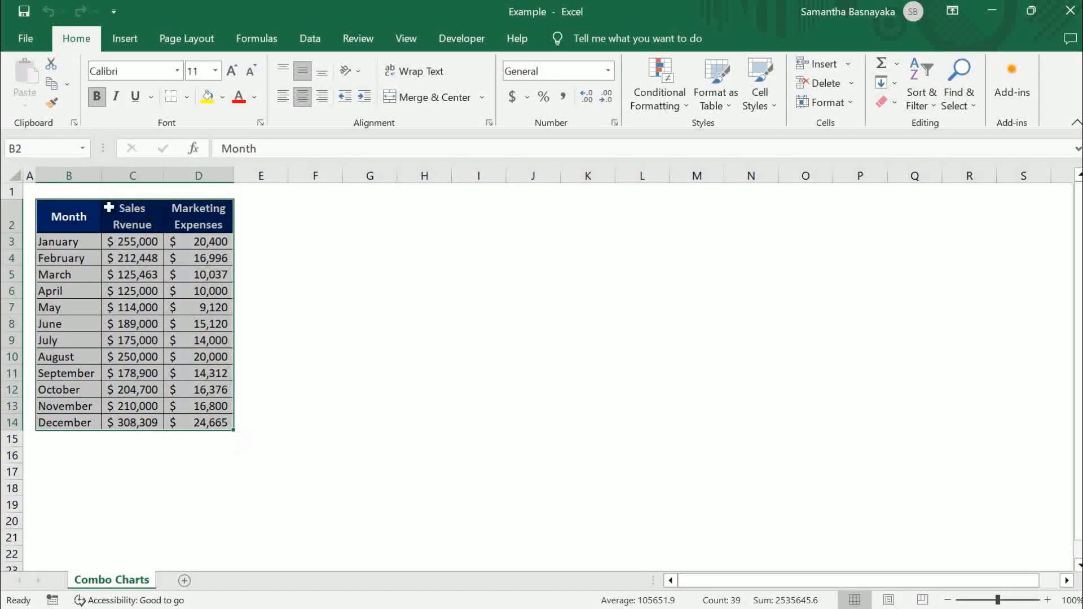
{"action": "left_click", "coordinate": [94, 220]}
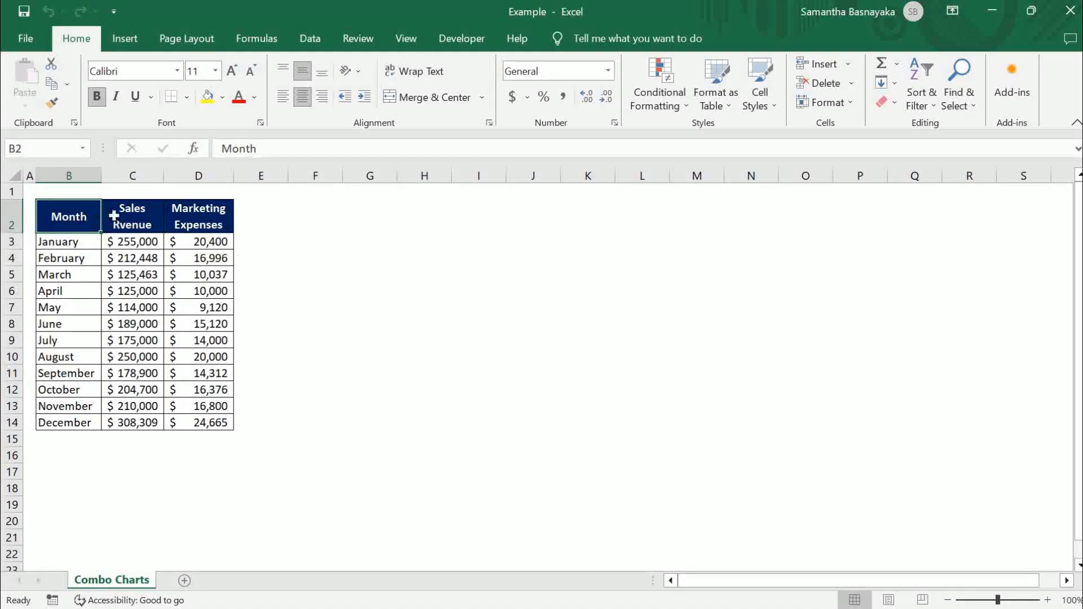
{"action": "left_click_drag", "start_coordinate": [78, 217], "coordinate": [78, 408]}
{"action": "left_click_drag", "start_coordinate": [144, 219], "coordinate": [137, 423]}
{"action": "left_click_drag", "start_coordinate": [210, 219], "coordinate": [211, 424]}
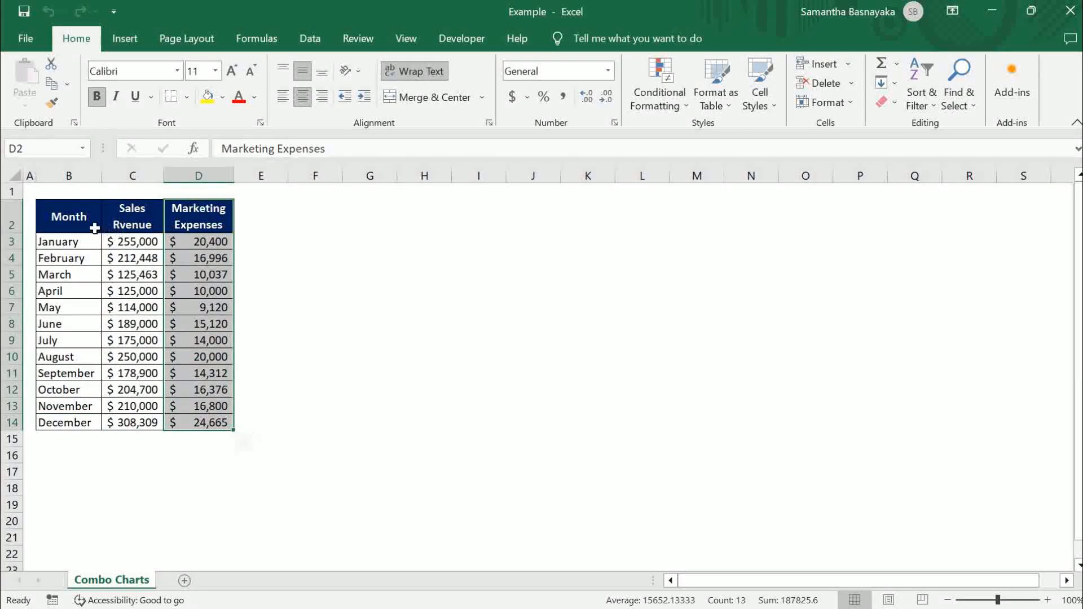
{"action": "left_click", "coordinate": [70, 224]}
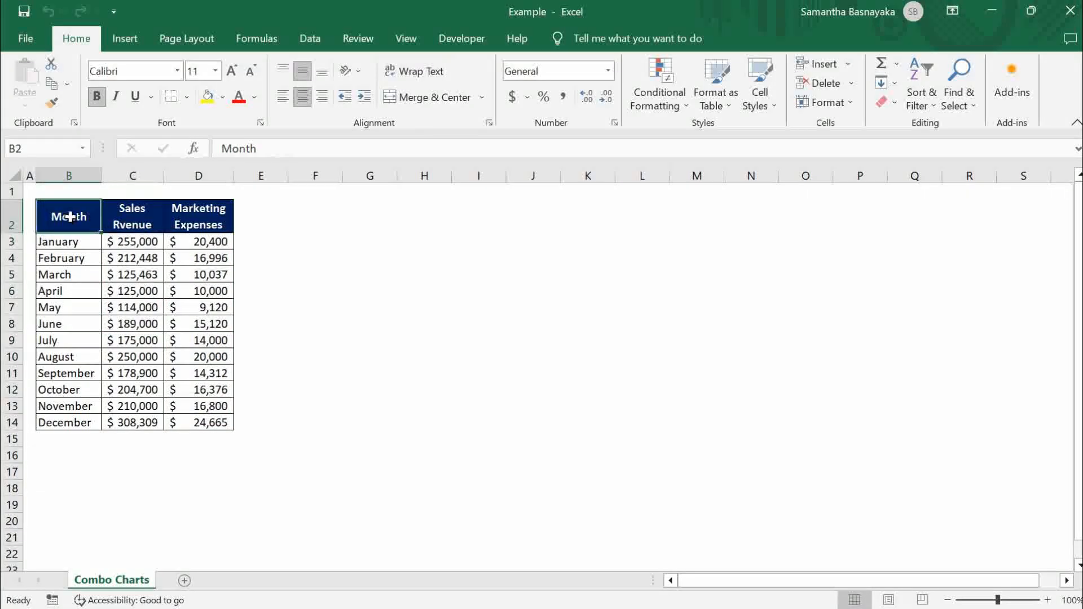
{"action": "left_click", "coordinate": [161, 242]}
{"action": "left_click", "coordinate": [170, 244]}
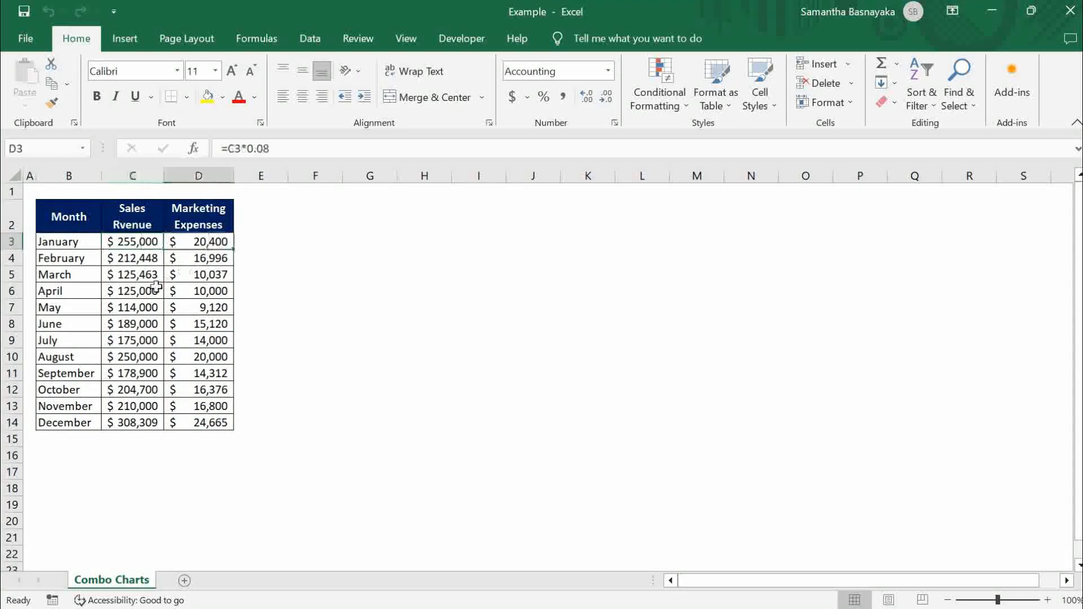
{"action": "left_click", "coordinate": [164, 295]}
{"action": "left_click", "coordinate": [197, 291]}
{"action": "left_click_drag", "start_coordinate": [145, 242], "coordinate": [134, 423]}
{"action": "left_click_drag", "start_coordinate": [205, 243], "coordinate": [200, 404]}
{"action": "left_click", "coordinate": [55, 216]}
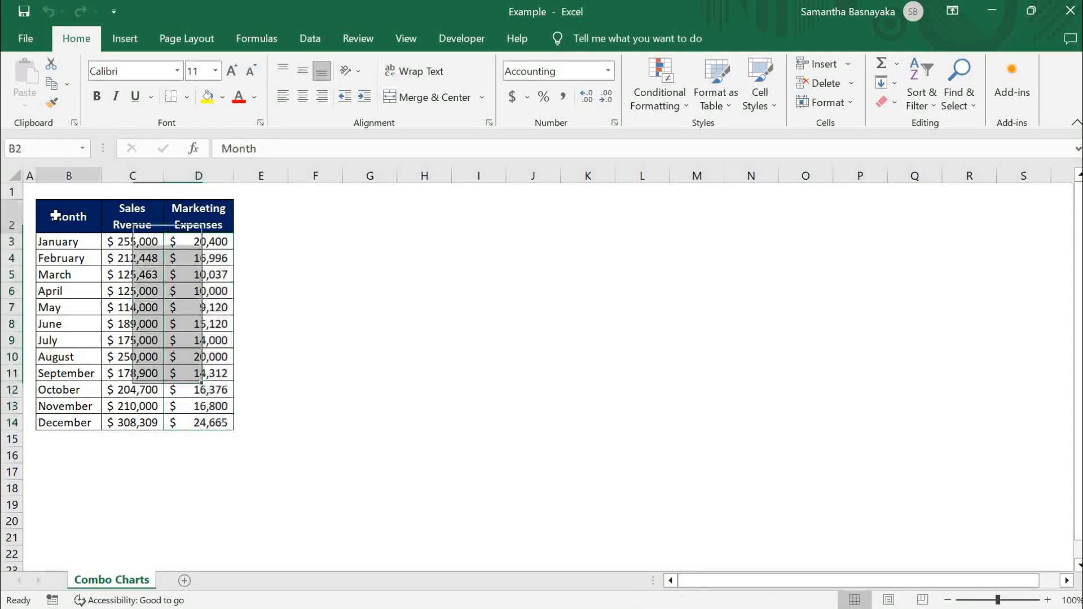
{"action": "left_click_drag", "start_coordinate": [123, 217], "coordinate": [200, 423]}
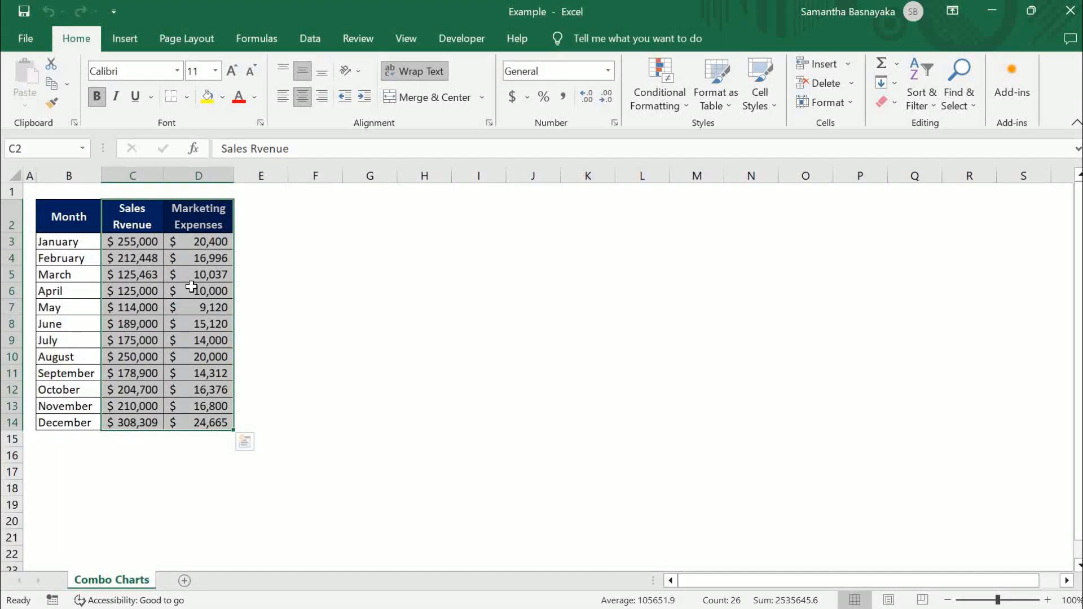
{"action": "left_click", "coordinate": [71, 220]}
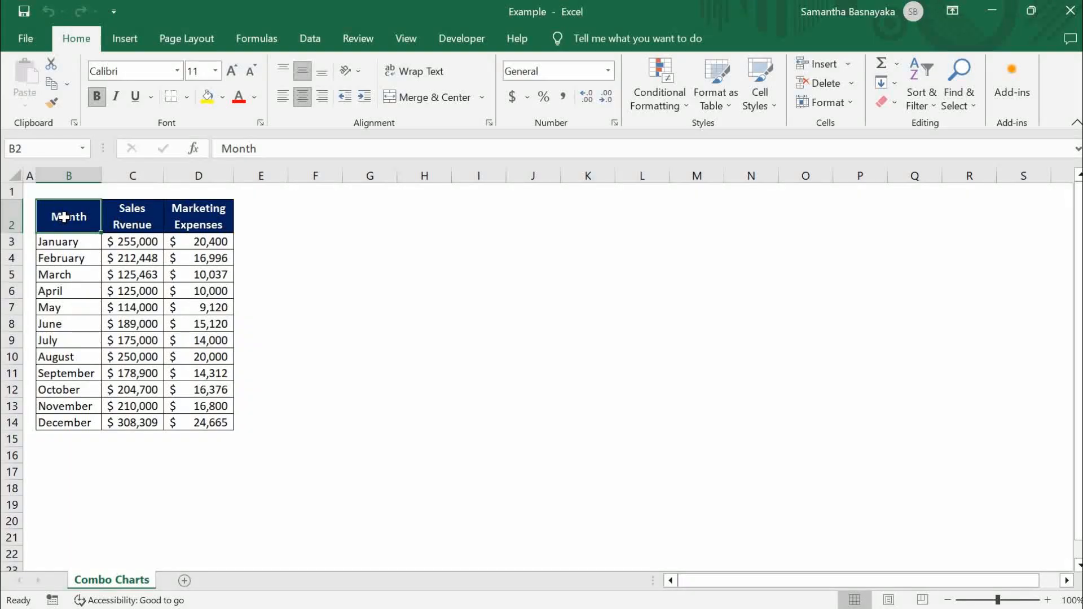
- Select the whole data table B2:D14 with its headers and choose the Combo chart type for a new chart
{"action": "mouse_move", "coordinate": [65, 214]}
{"action": "left_mouse_down"}
{"action": "mouse_move", "coordinate": [111, 237]}
{"action": "mouse_move", "coordinate": [70, 215]}
{"action": "left_mouse_up"}
{"action": "left_click_drag", "start_coordinate": [195, 312], "coordinate": [220, 428]}
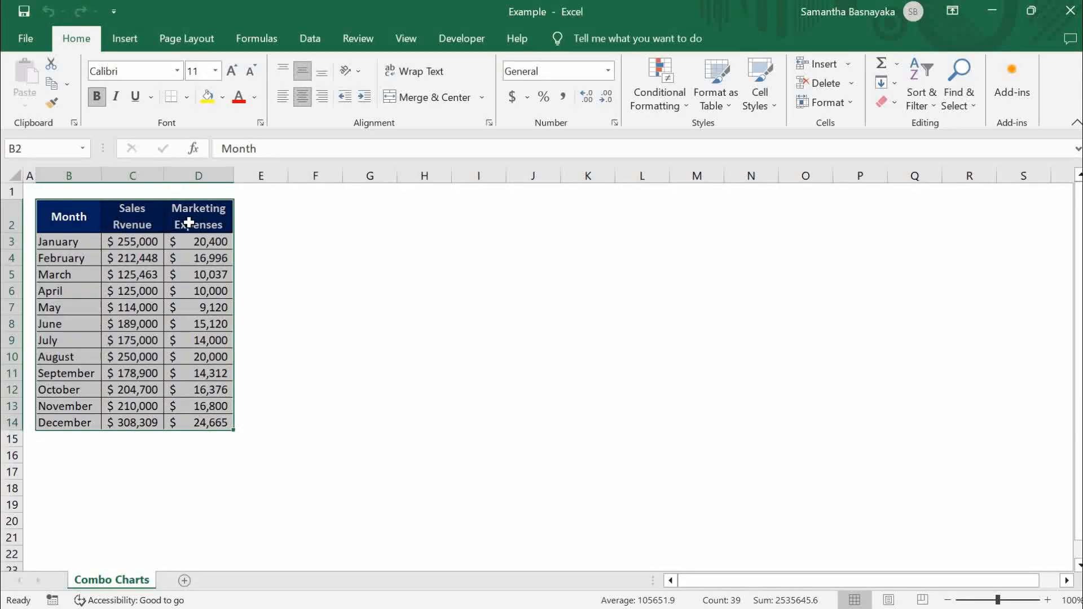
{"action": "left_click", "coordinate": [131, 42]}
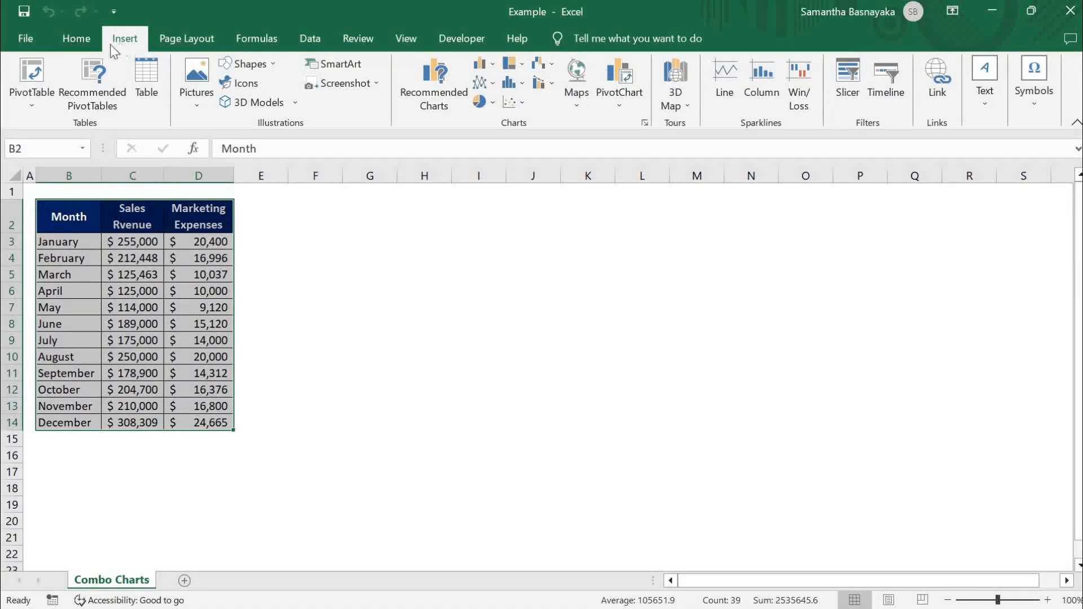
{"action": "left_click", "coordinate": [451, 80]}
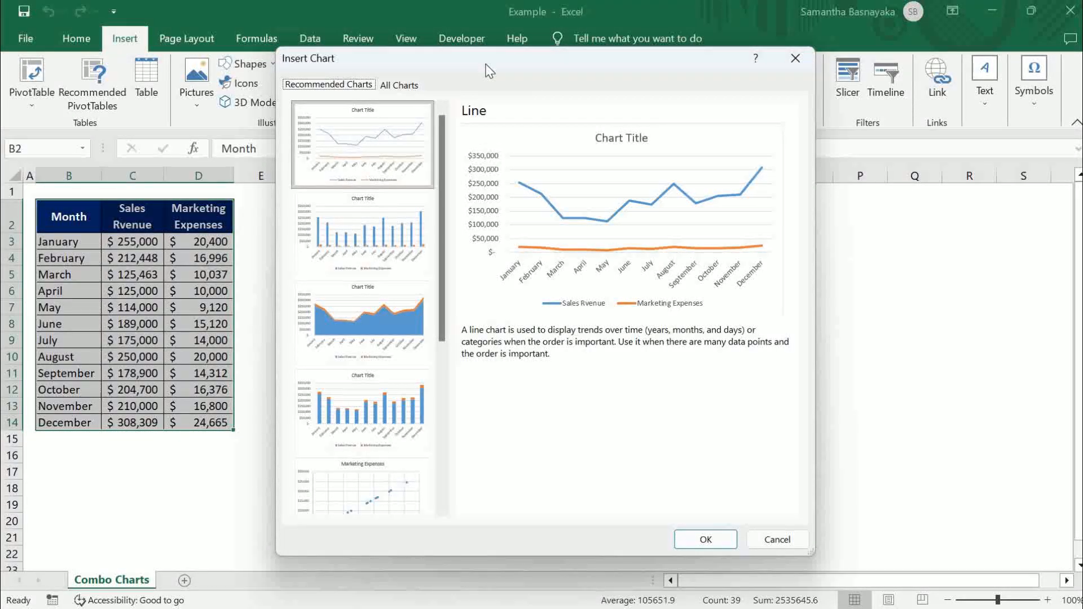
{"action": "left_click", "coordinate": [415, 86]}
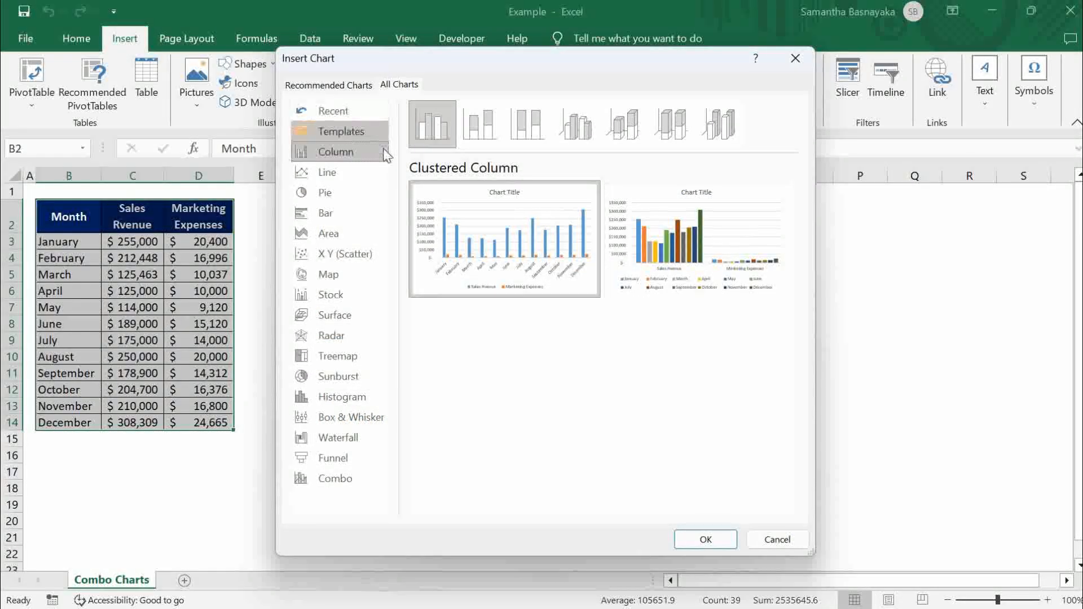
{"action": "left_click", "coordinate": [358, 479]}
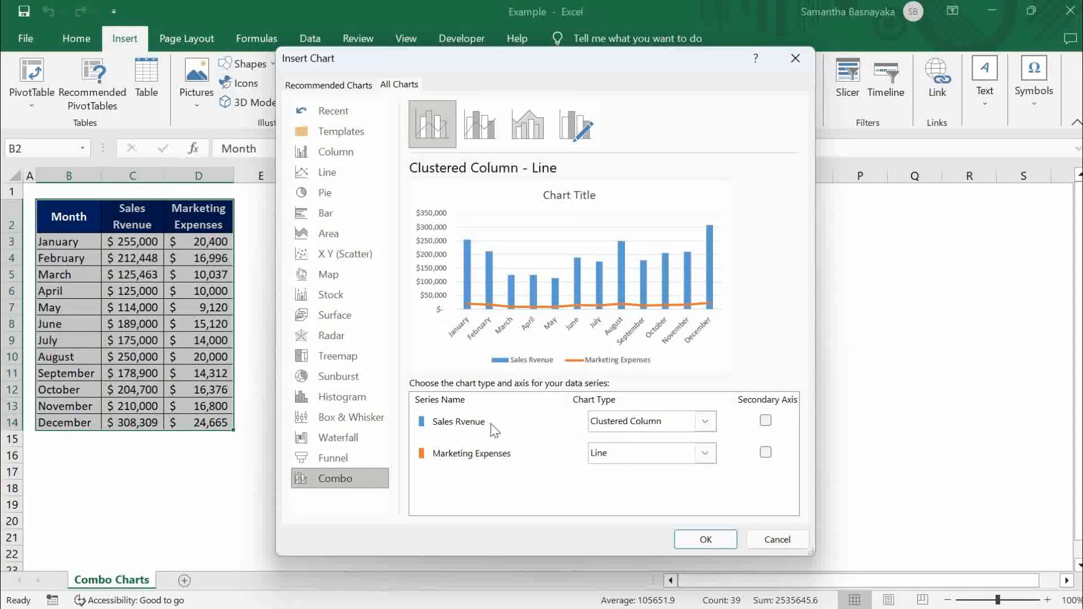
- Set Sales Rvenue to Clustered Column and Marketing Expenses to Line on the secondary axis, and insert the chart
{"action": "left_click", "coordinate": [705, 422]}
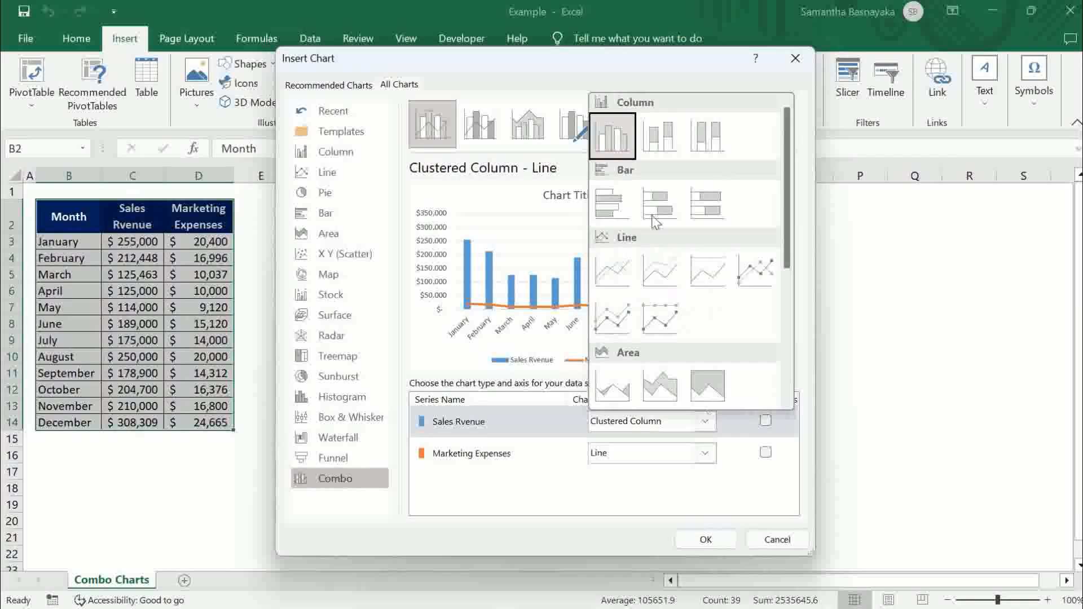
{"action": "left_click", "coordinate": [614, 123]}
{"action": "left_click", "coordinate": [707, 455]}
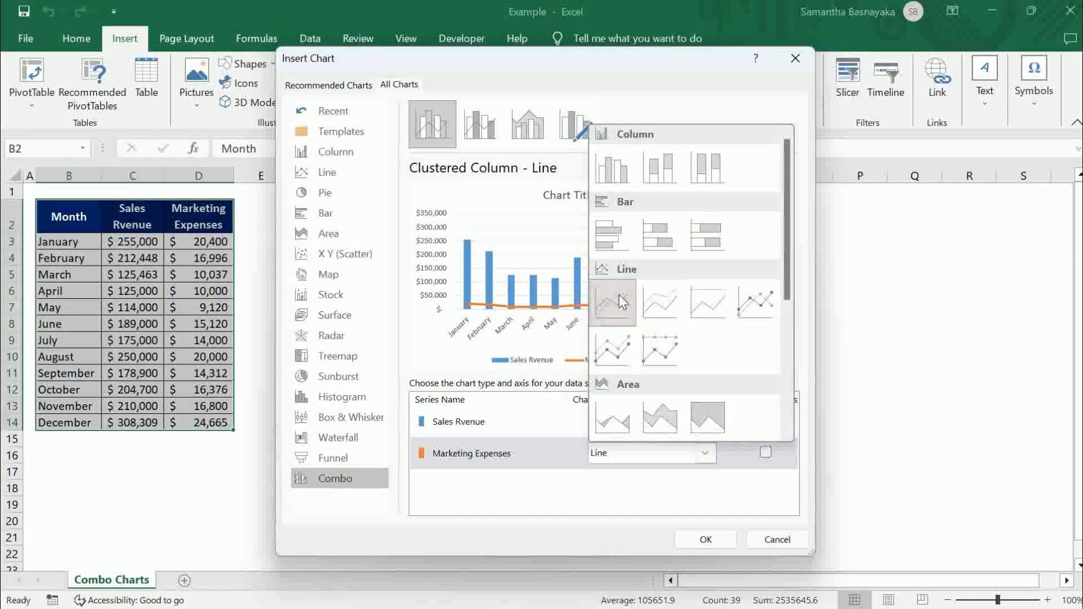
{"action": "left_click", "coordinate": [619, 294]}
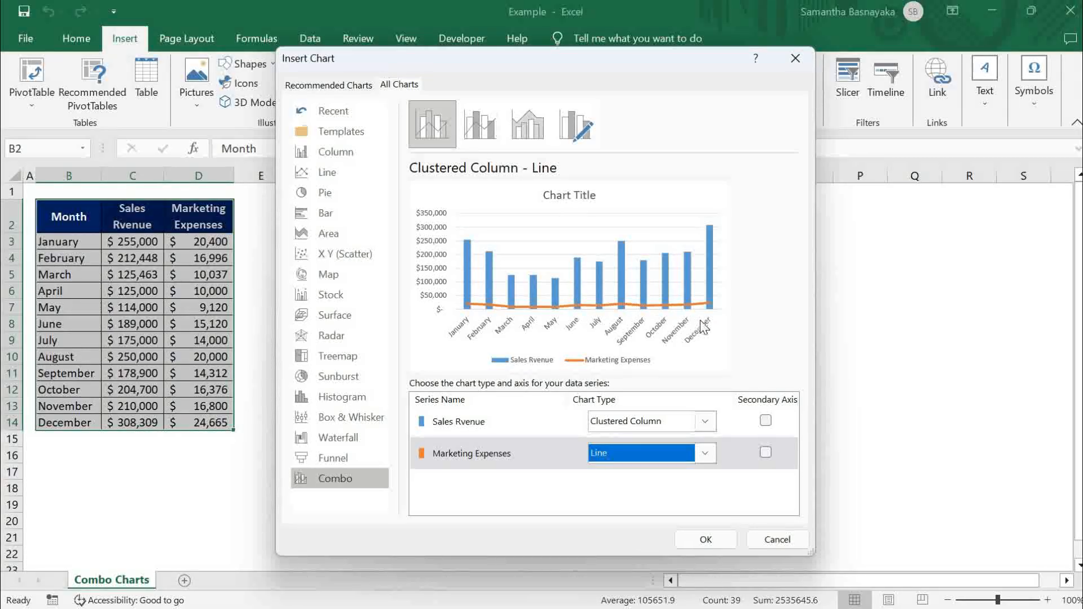
{"action": "left_click", "coordinate": [766, 452]}
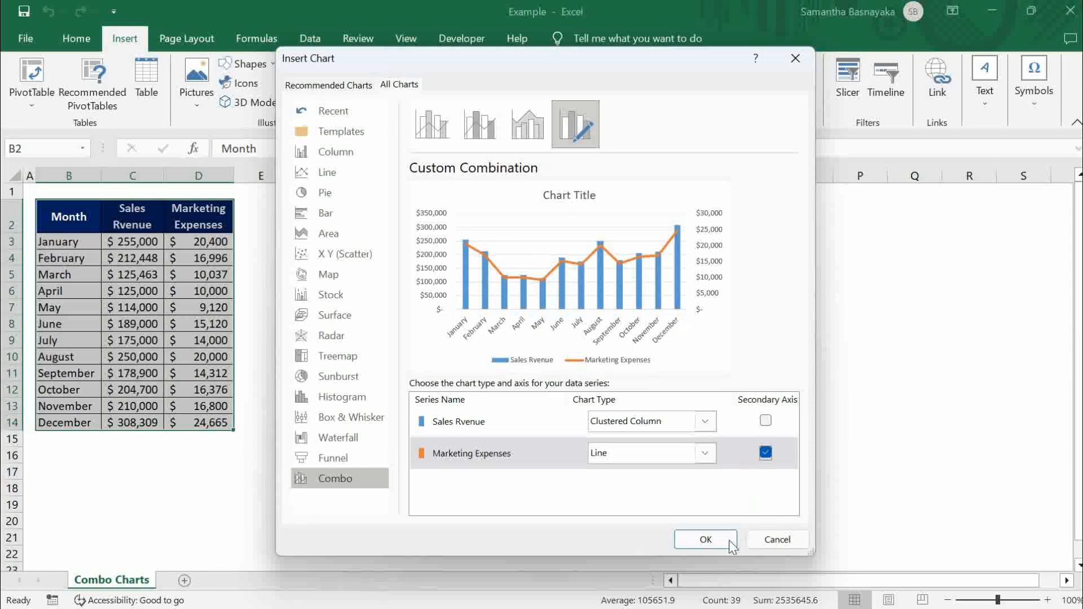
{"action": "left_click", "coordinate": [704, 541]}
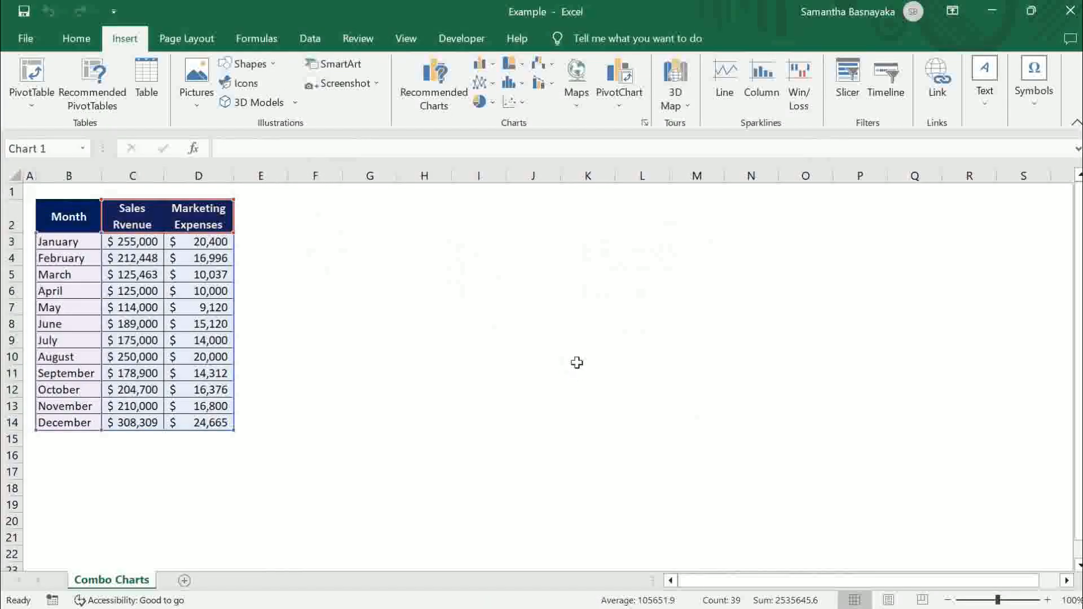
- Move the chart beside the data table and enlarge it to span about columns E to Q and rows 2 to 22
{"action": "left_click_drag", "start_coordinate": [402, 251], "coordinate": [332, 207]}
{"action": "left_click", "coordinate": [644, 439]}
{"action": "left_click_drag", "start_coordinate": [653, 447], "coordinate": [915, 565]}
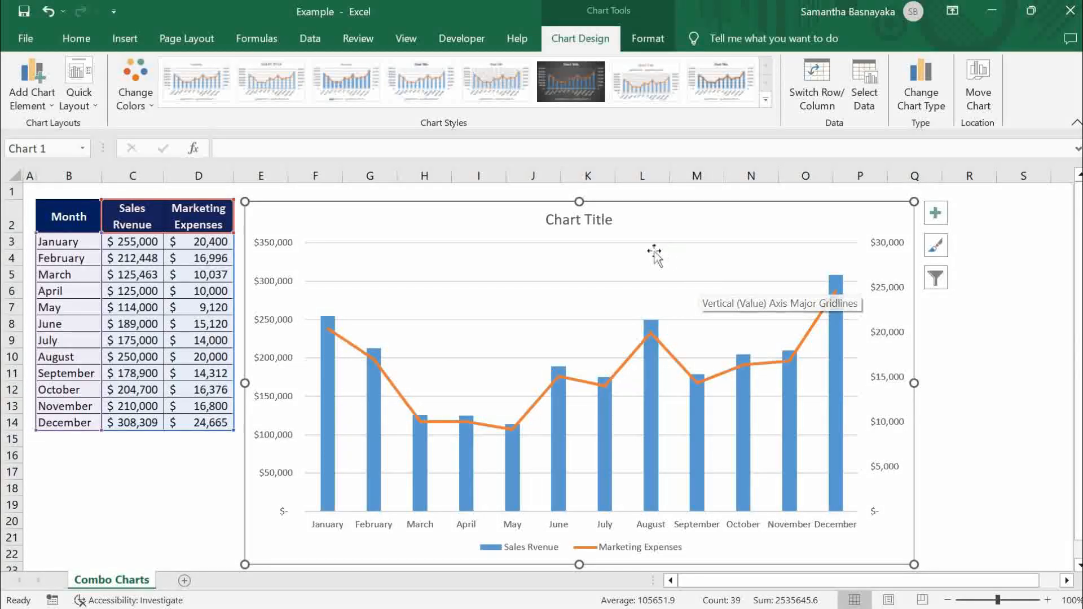
- Delete the major horizontal gridlines from the chart
{"action": "left_click", "coordinate": [687, 283]}
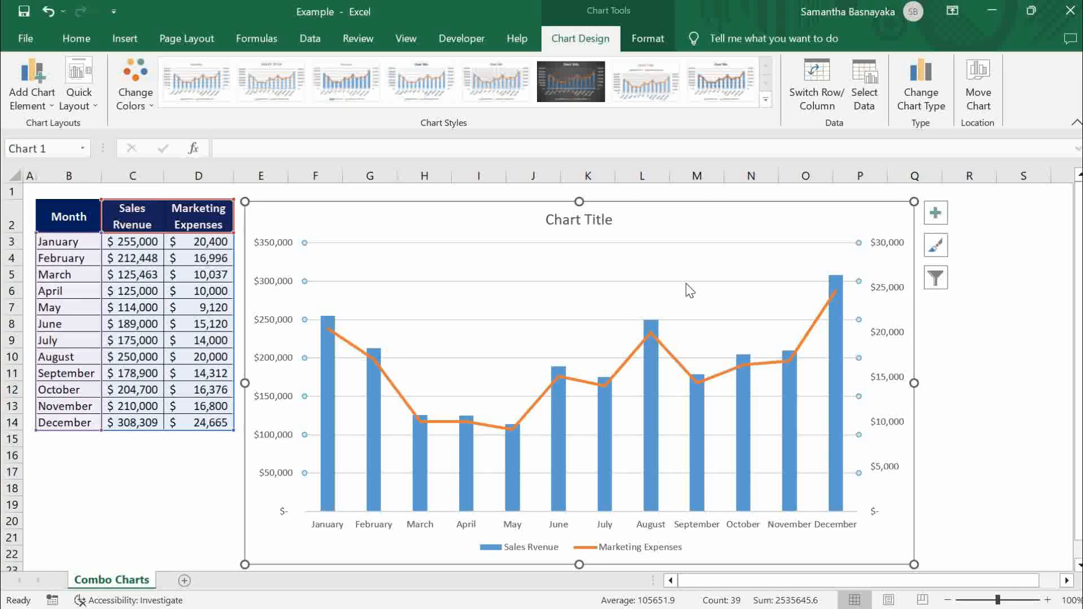
{"action": "key", "text": "Delete"}
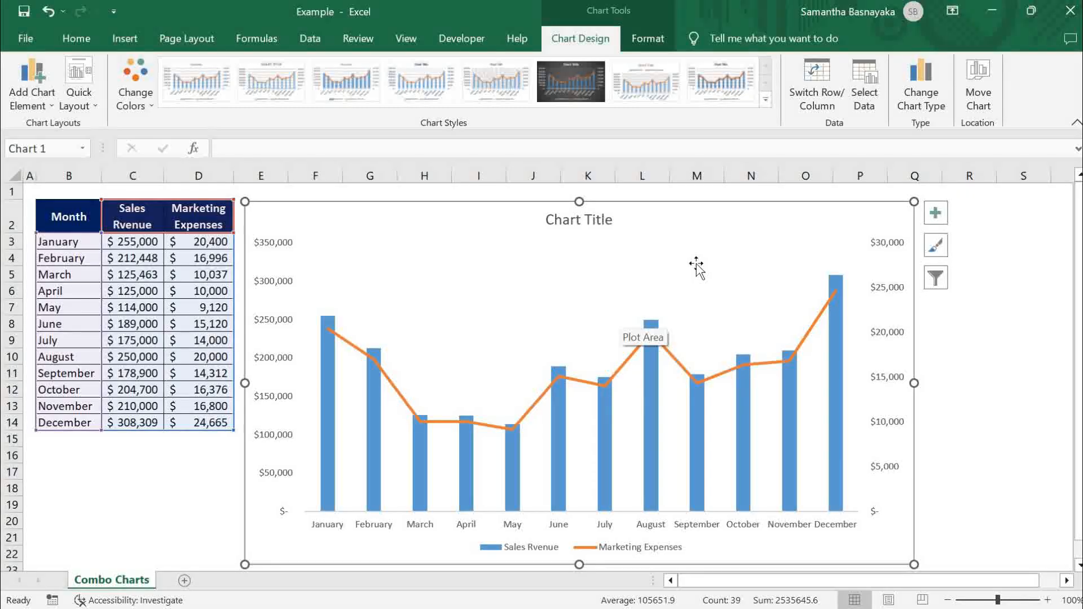
- Set the gap width of the Sales Rvenue column series to 50% and close its formatting options
{"action": "left_click", "coordinate": [653, 419]}
{"action": "left_click", "coordinate": [685, 254]}
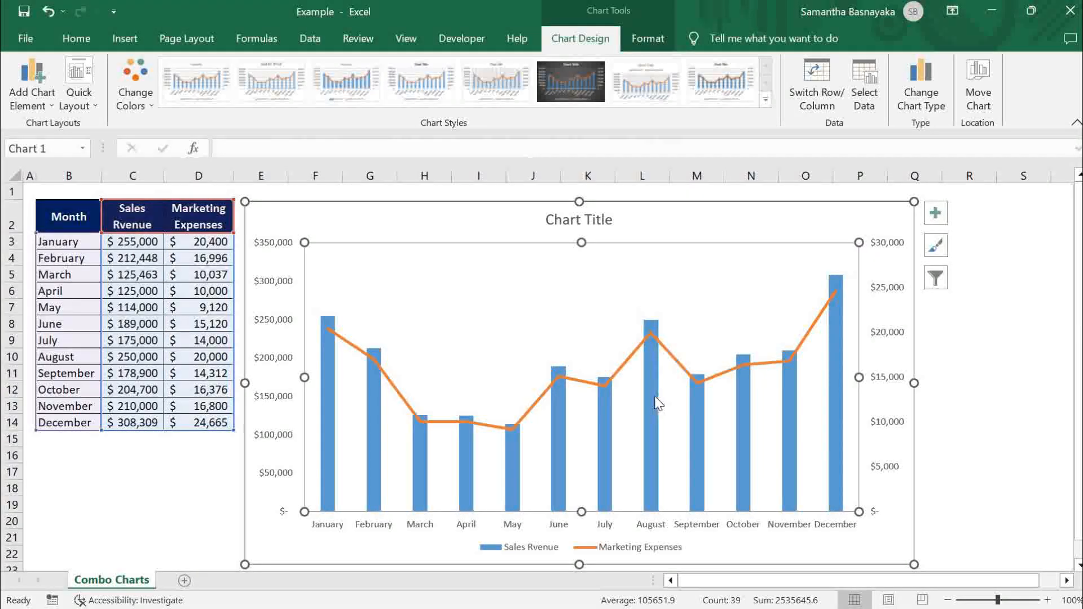
{"action": "left_click", "coordinate": [652, 395]}
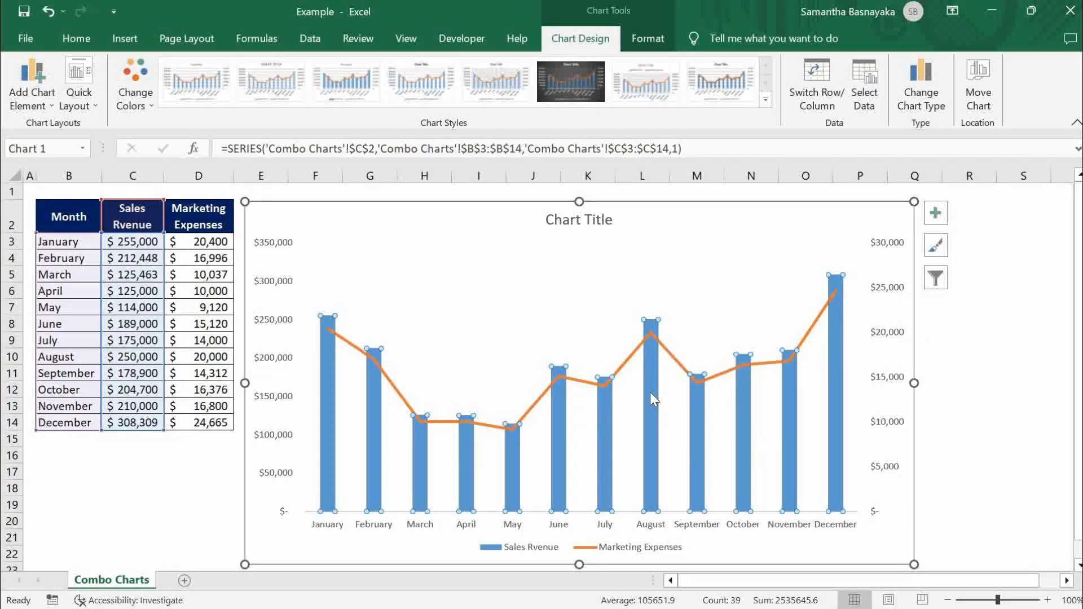
{"action": "right_click", "coordinate": [650, 391]}
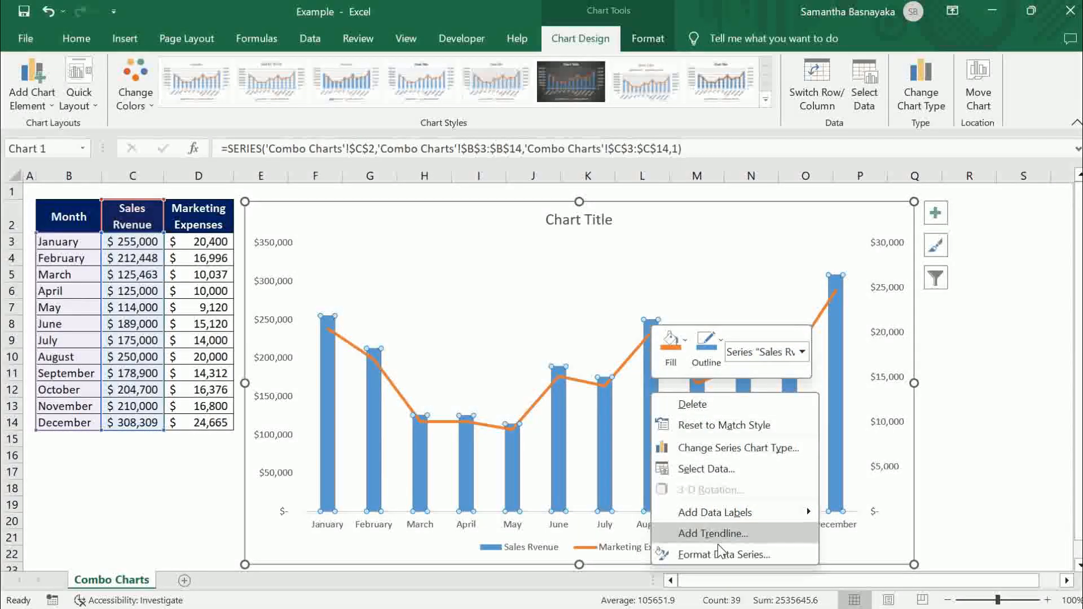
{"action": "left_click", "coordinate": [759, 555]}
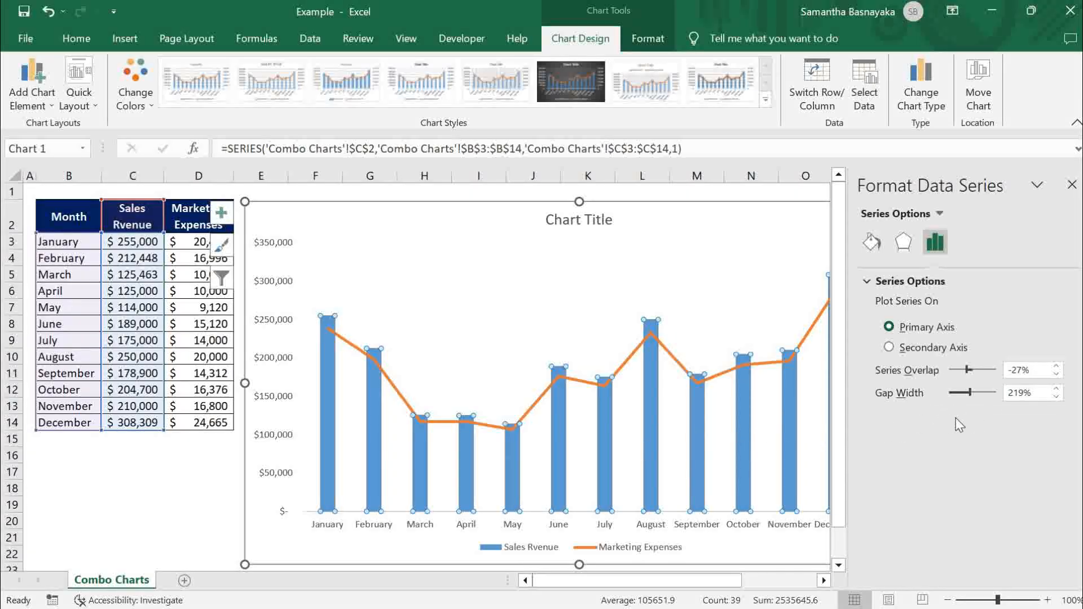
{"action": "left_click", "coordinate": [1014, 398]}
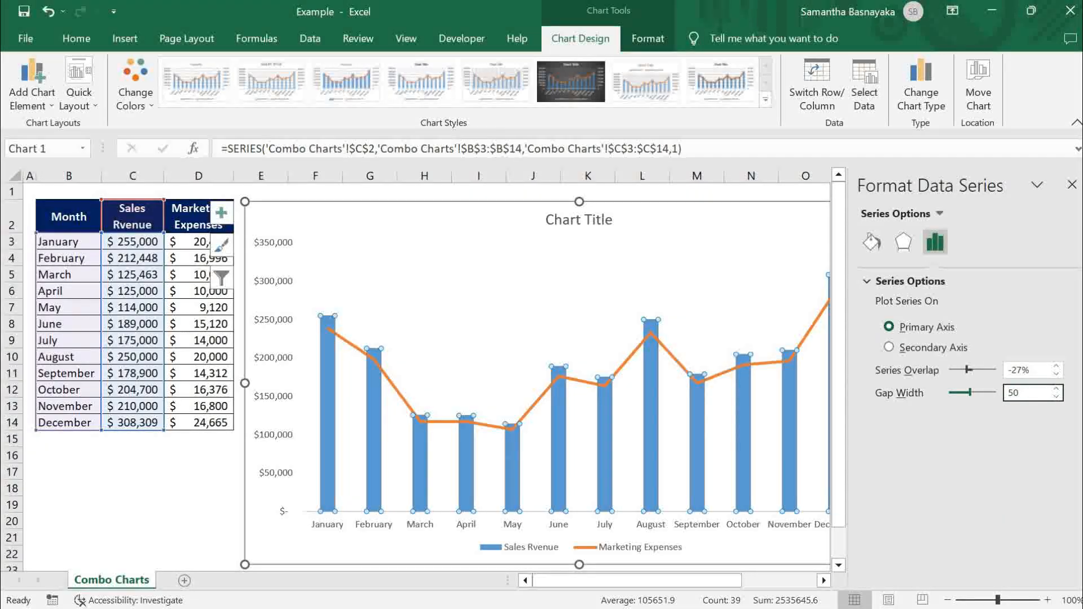
{"action": "key", "text": "Return"}
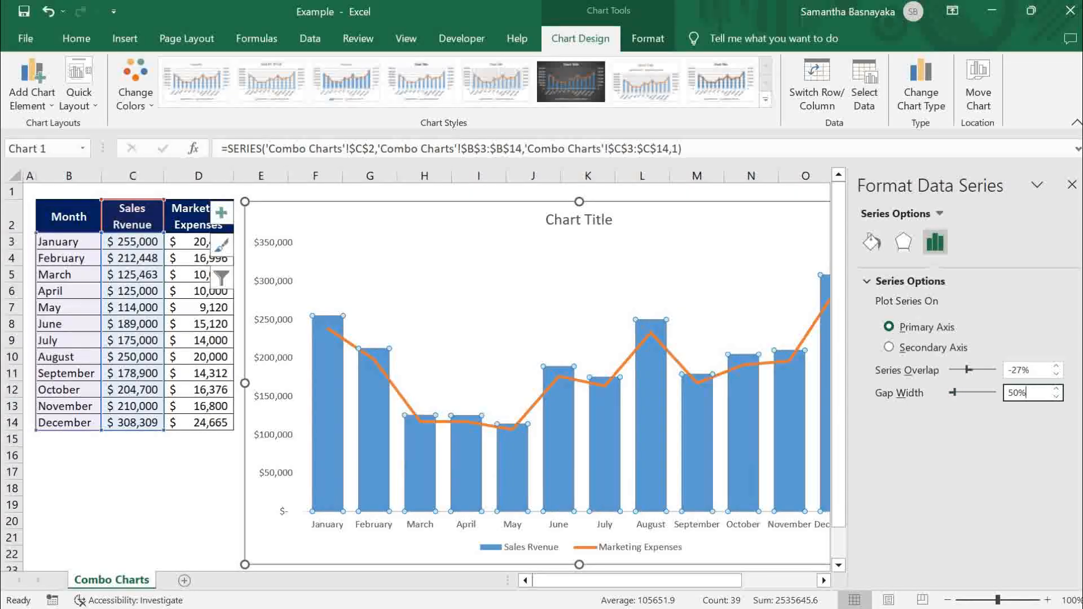
{"action": "left_click", "coordinate": [1072, 185]}
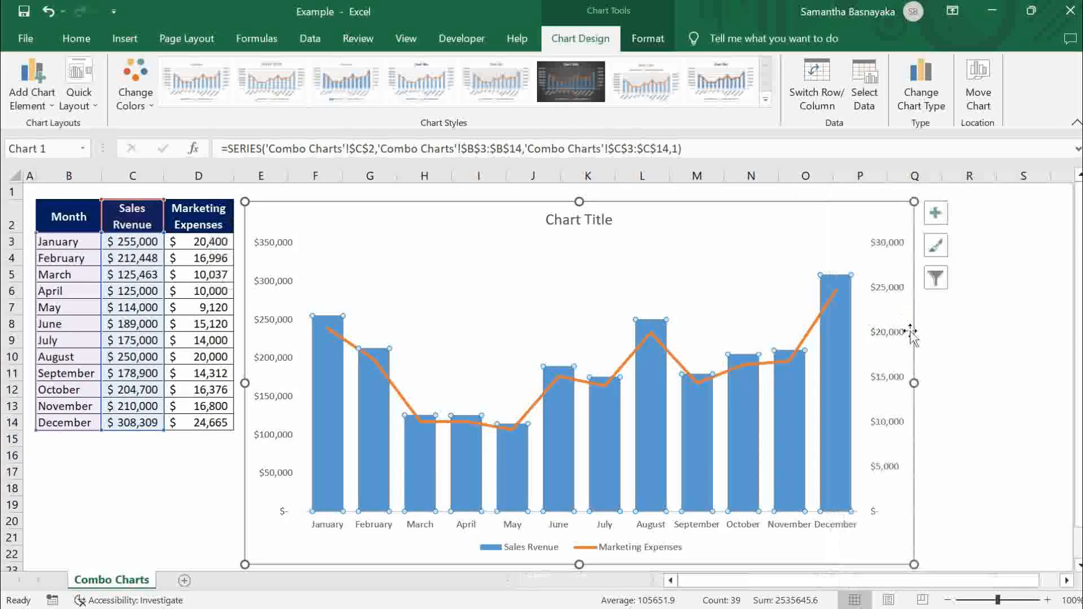
- Give the Sales Rvenue columns a solid fill in a darker shade of the blue theme color
{"action": "left_click", "coordinate": [964, 366]}
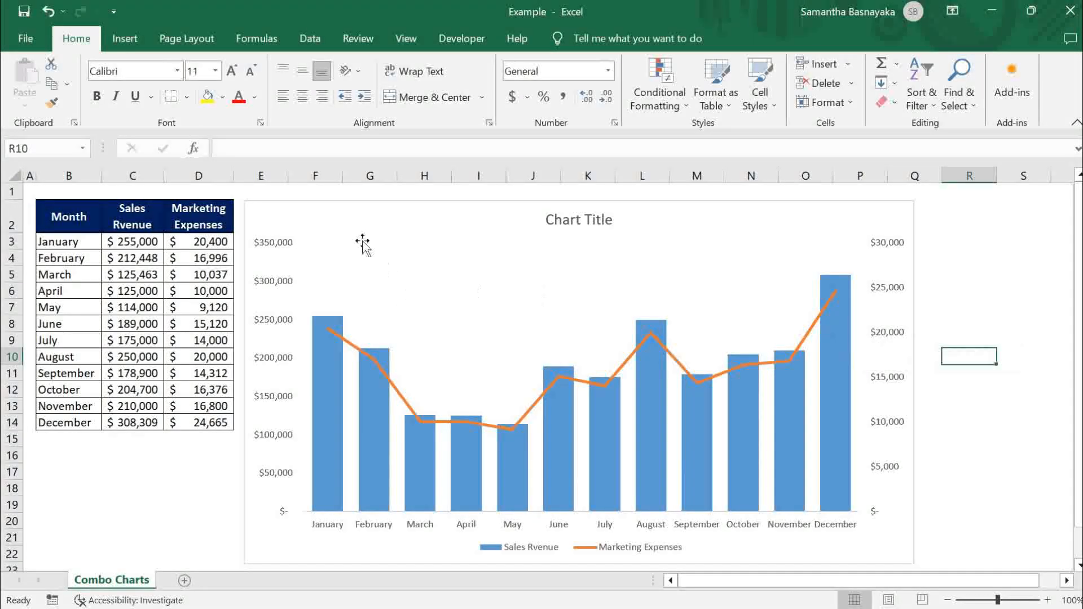
{"action": "left_click", "coordinate": [266, 206]}
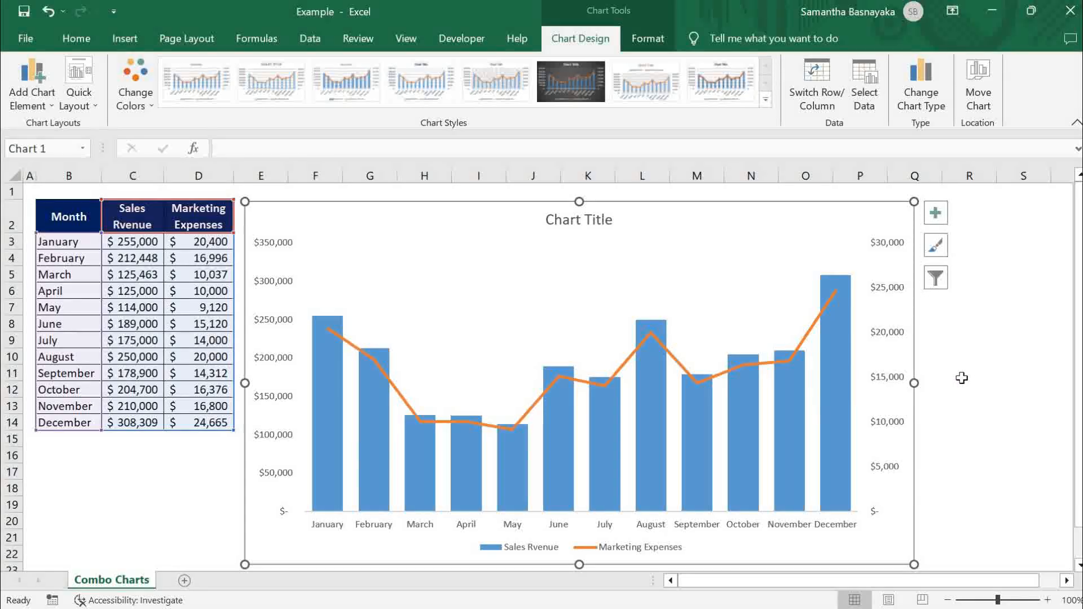
{"action": "left_click", "coordinate": [648, 440]}
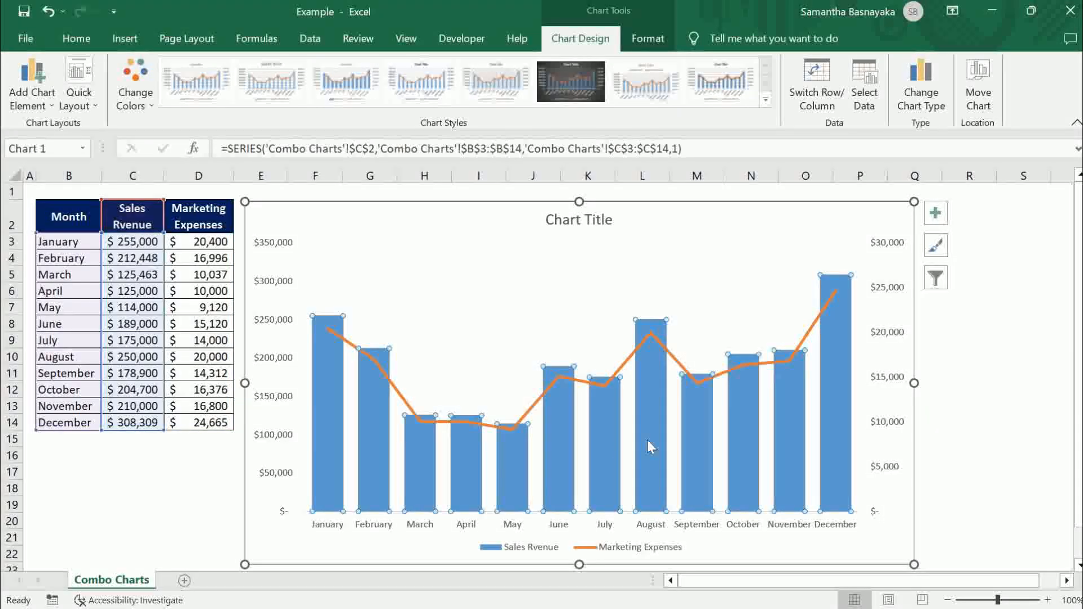
{"action": "right_click", "coordinate": [651, 385]}
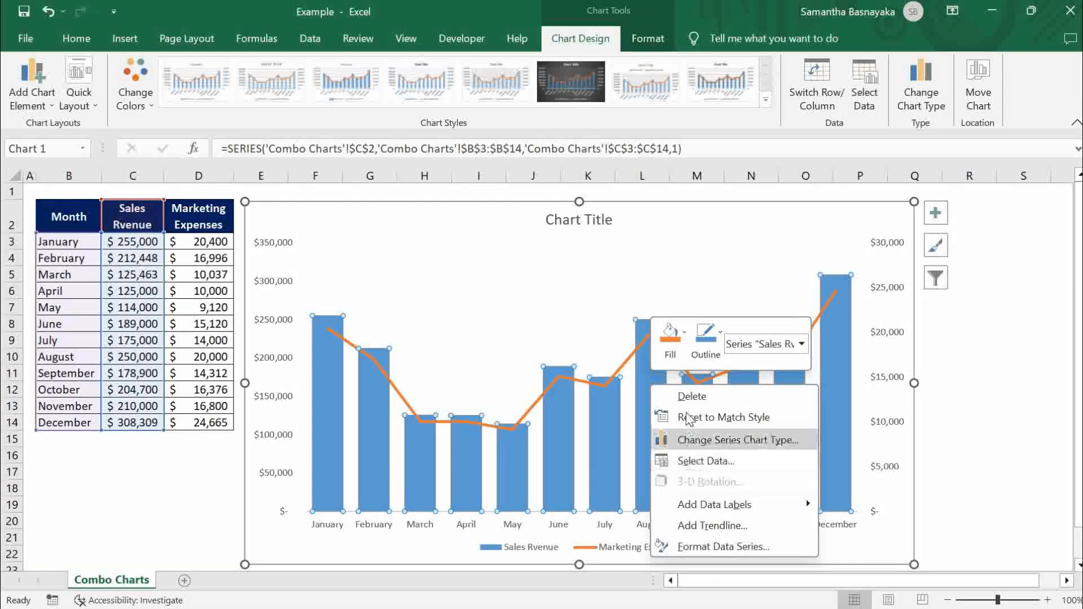
{"action": "left_click", "coordinate": [716, 548]}
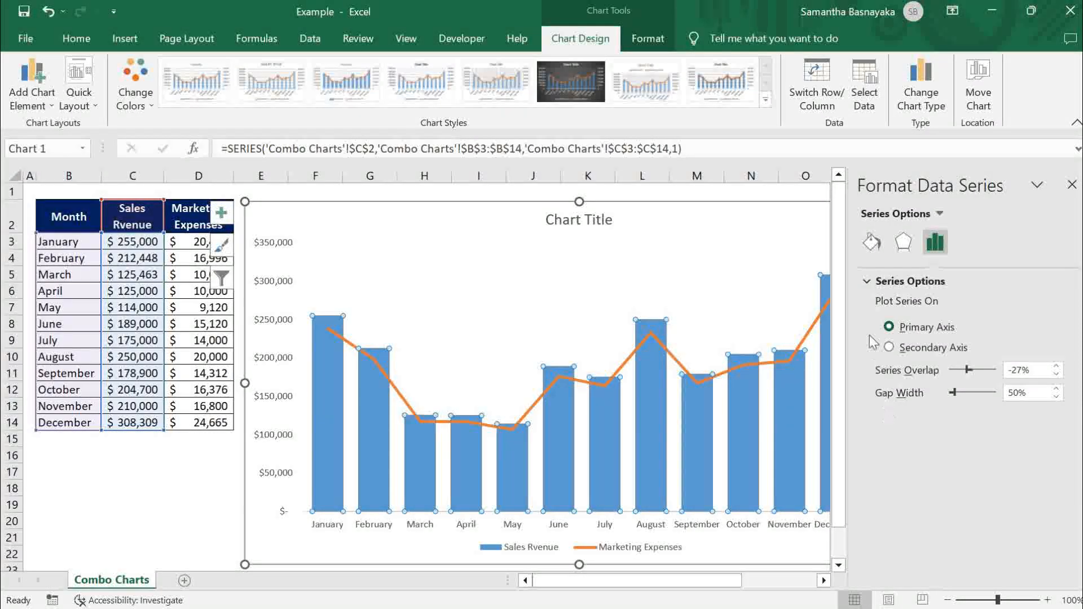
{"action": "left_click", "coordinate": [872, 248]}
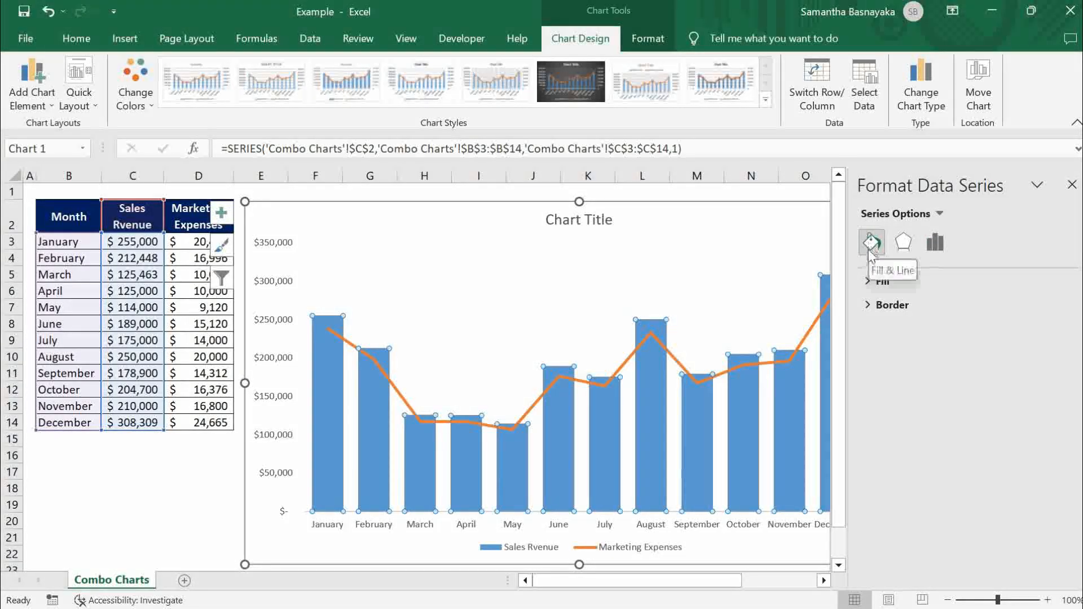
{"action": "left_click", "coordinate": [873, 283]}
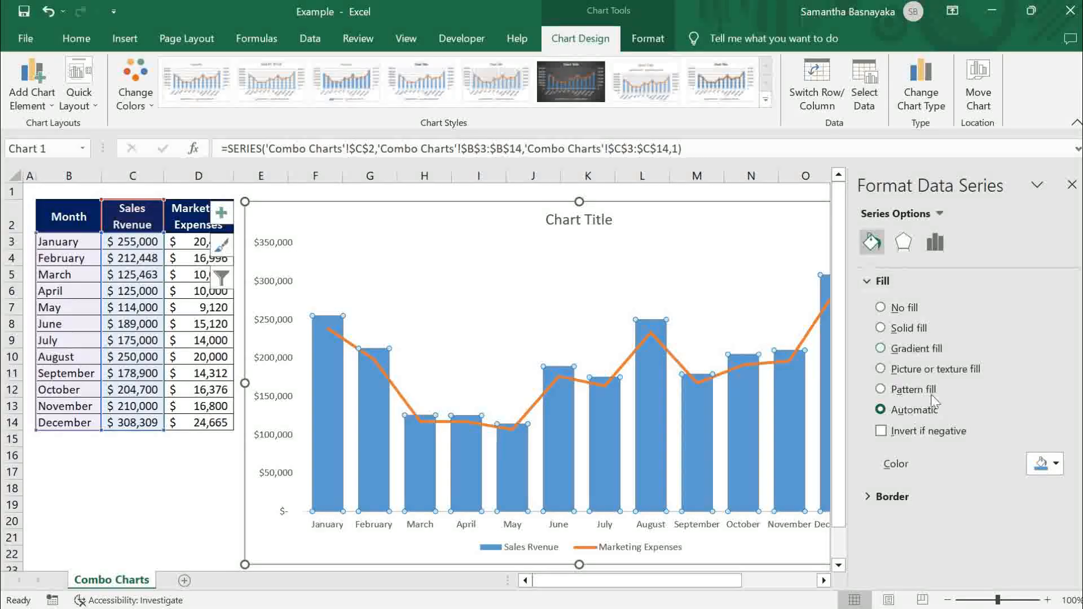
{"action": "left_click", "coordinate": [881, 327]}
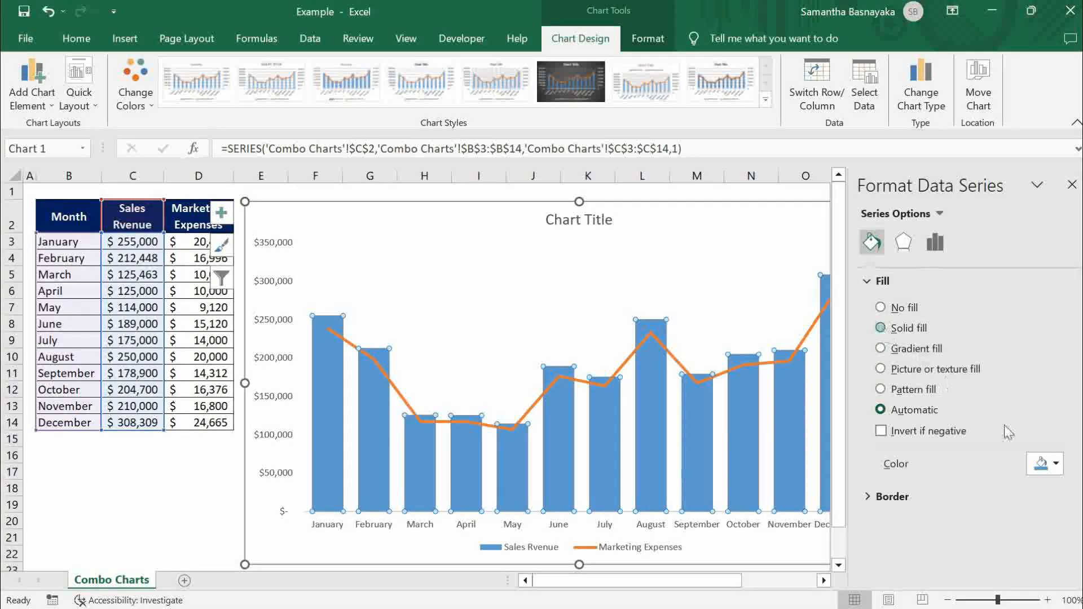
{"action": "left_click", "coordinate": [1045, 463]}
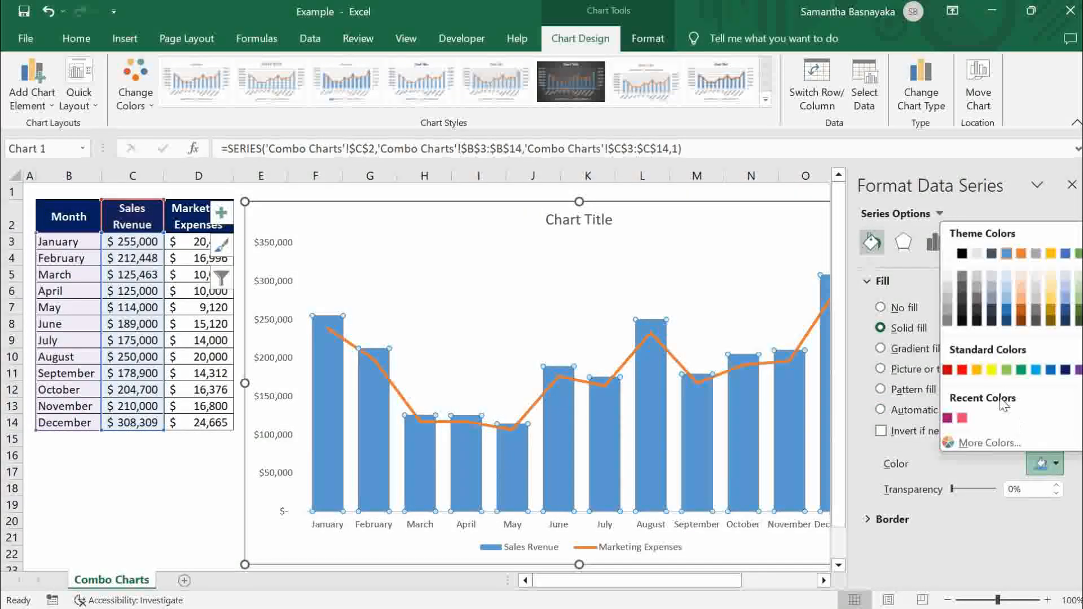
{"action": "left_click", "coordinate": [1007, 311]}
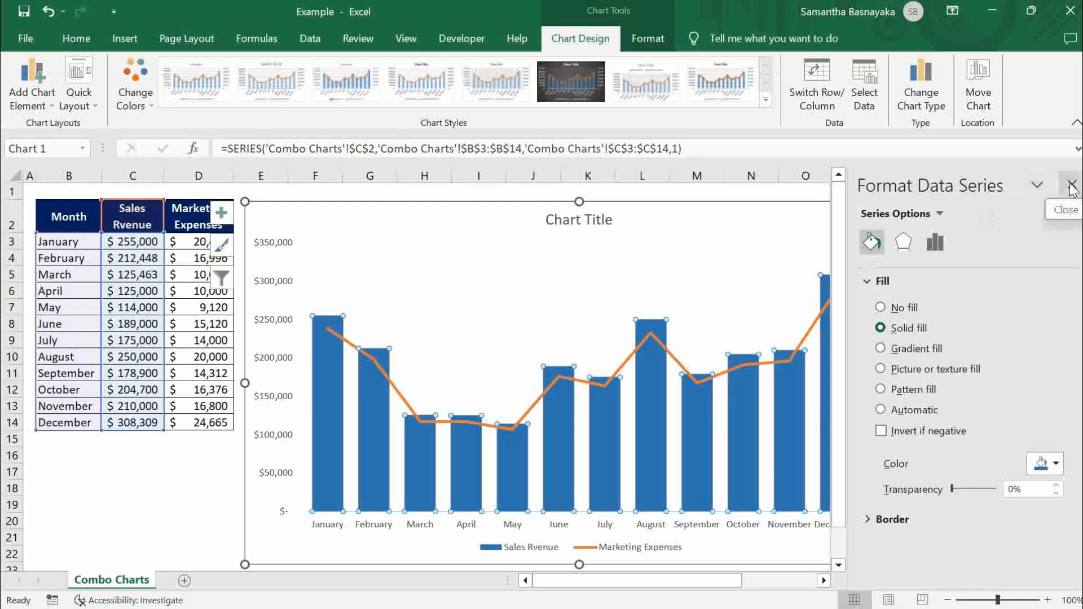
{"action": "left_click", "coordinate": [1072, 186]}
- Format the Marketing Expenses series as a solid line in standard red
{"action": "left_click", "coordinate": [767, 364]}
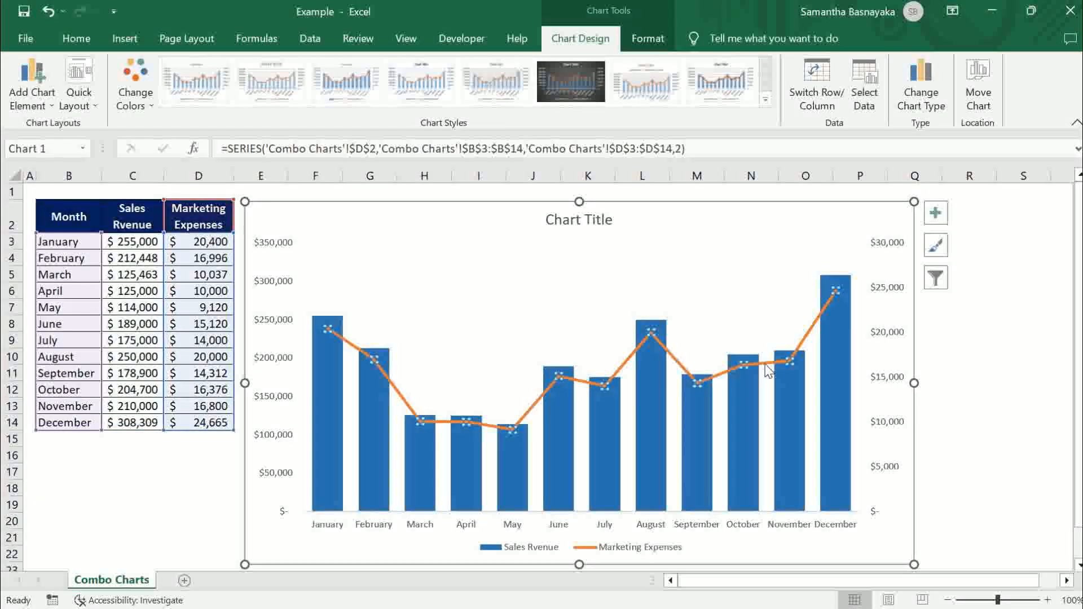
{"action": "right_click", "coordinate": [767, 364]}
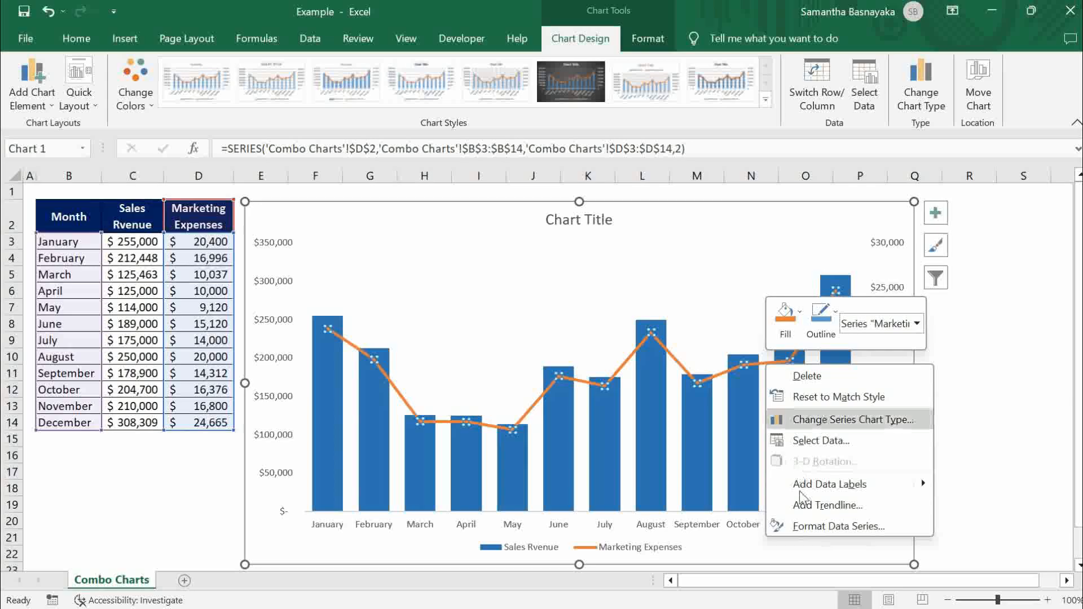
{"action": "left_click", "coordinate": [807, 527]}
{"action": "left_click", "coordinate": [872, 242]}
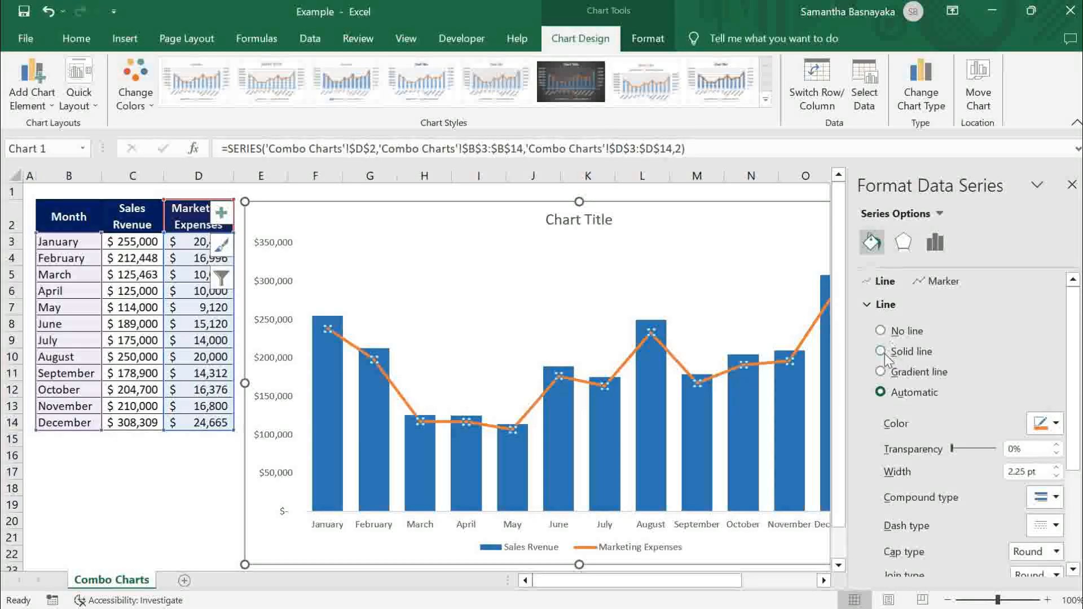
{"action": "left_click", "coordinate": [882, 354]}
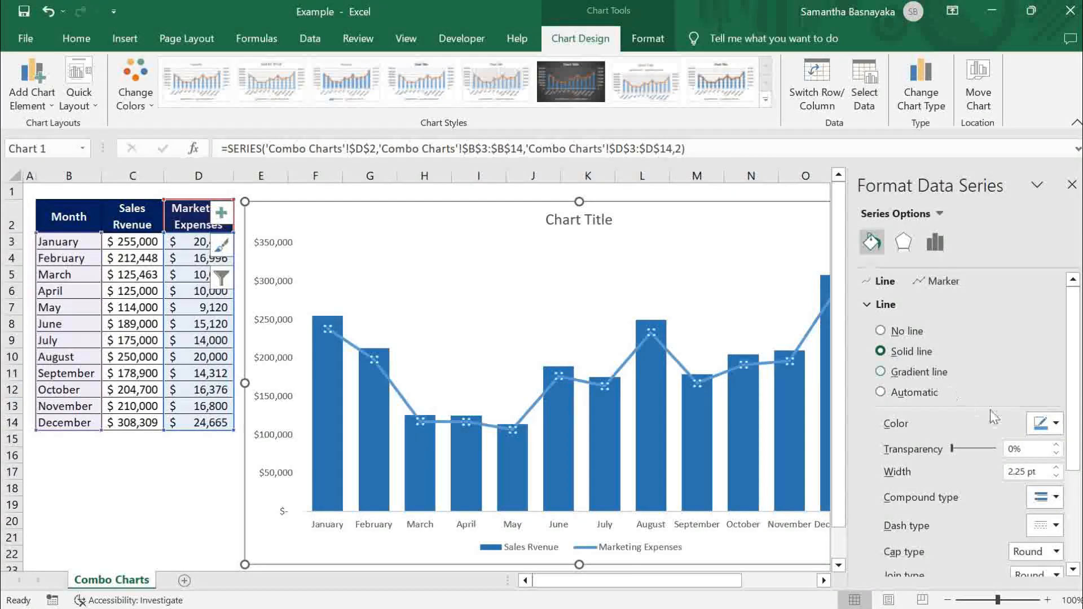
{"action": "left_click", "coordinate": [1056, 425]}
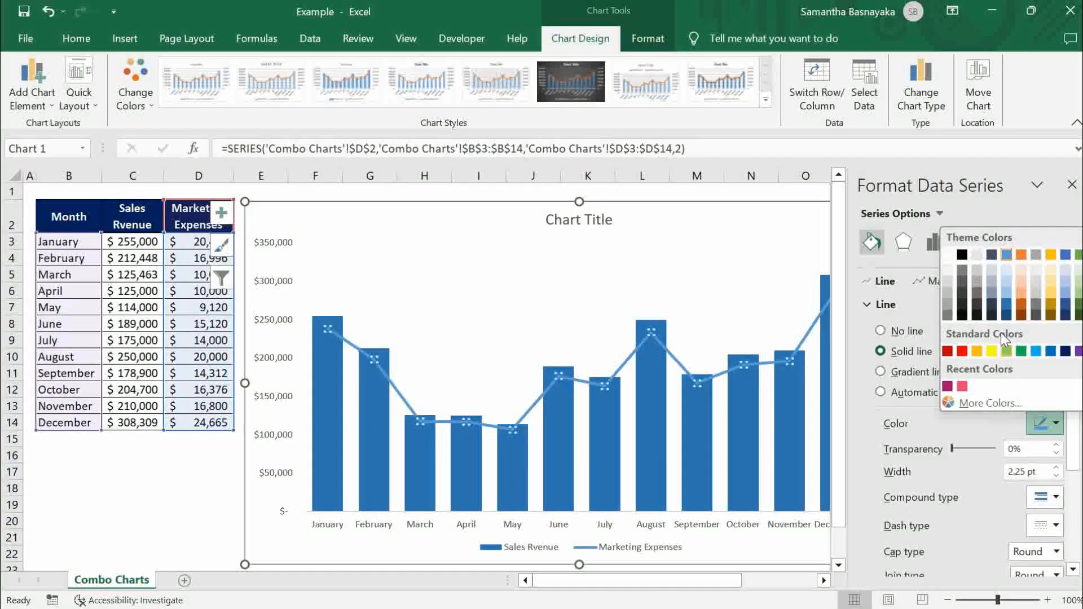
{"action": "left_click", "coordinate": [961, 352]}
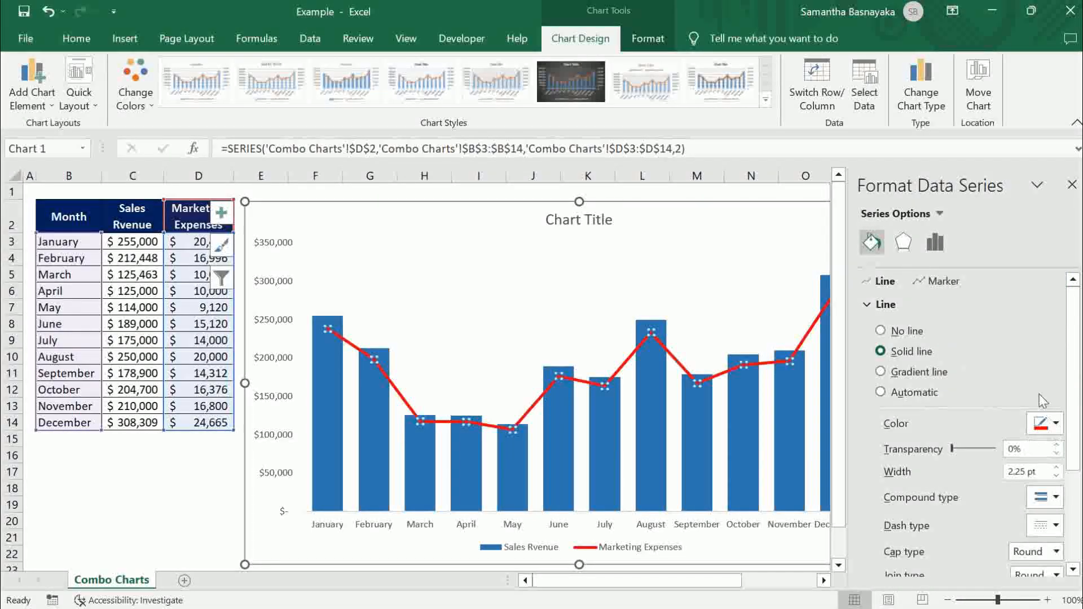
{"action": "left_click", "coordinate": [1072, 185]}
{"action": "left_click", "coordinate": [967, 339]}
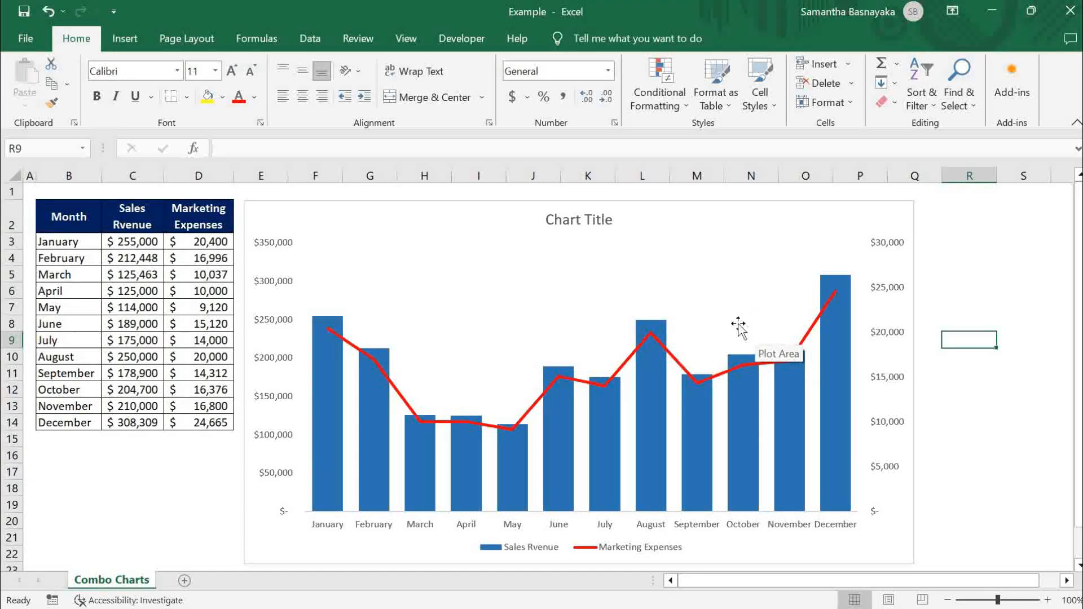
- Replace the chart title placeholder with 'Monthly Sales Value vs Marketing Expenses For the Year 2023'
{"action": "left_click", "coordinate": [682, 222]}
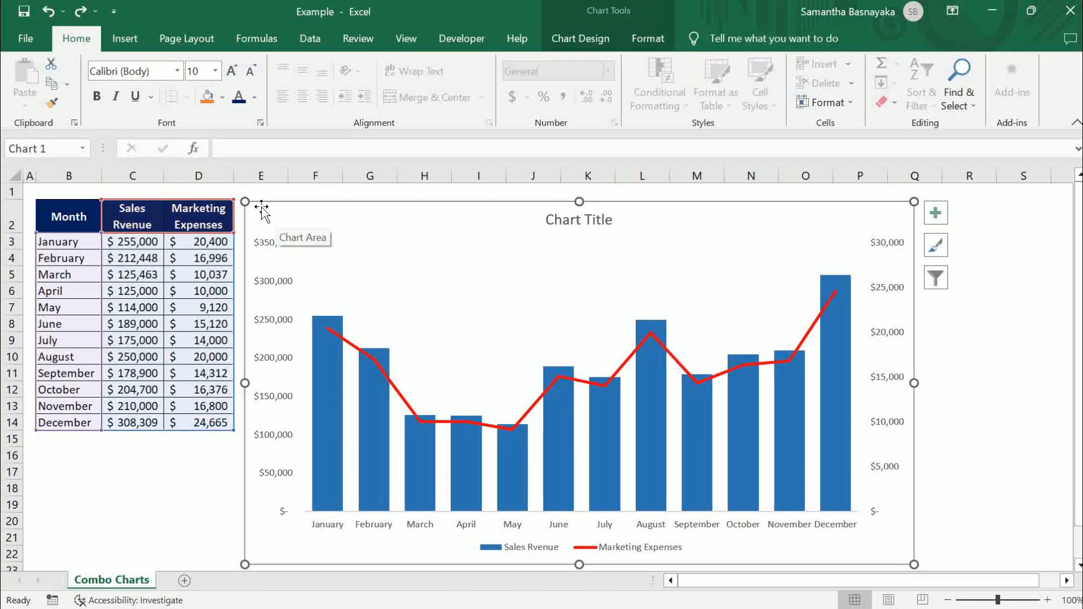
{"action": "left_click", "coordinate": [576, 221]}
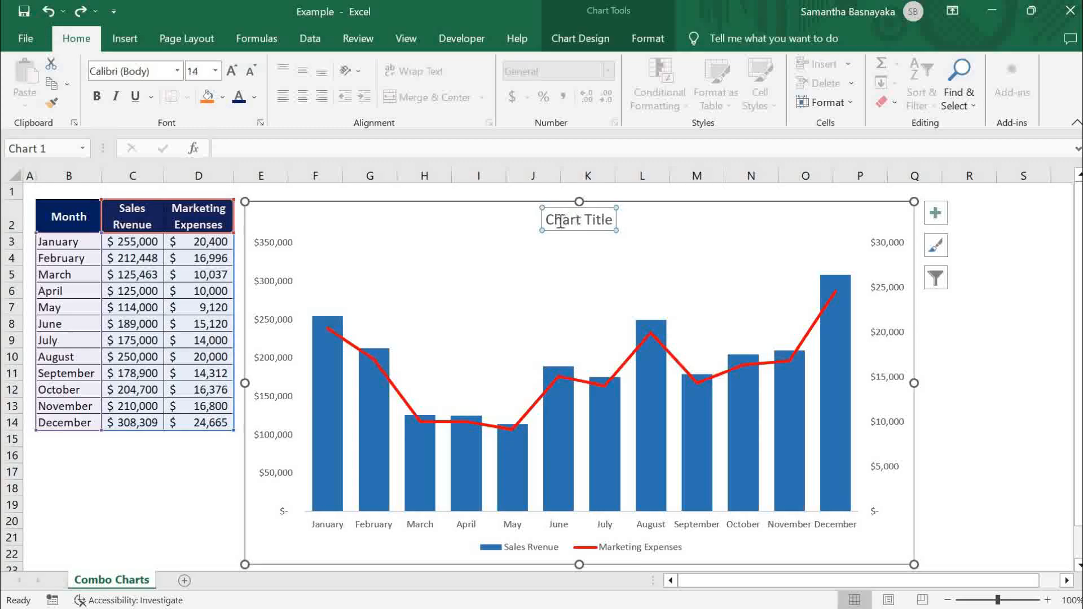
{"action": "left_click_drag", "start_coordinate": [549, 220], "coordinate": [621, 222]}
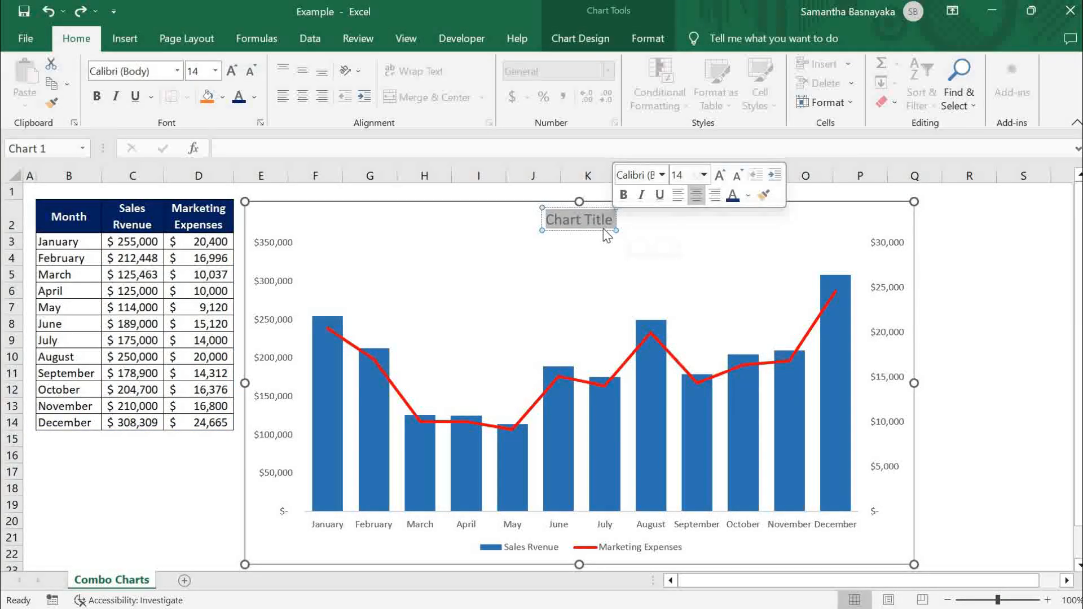
{"action": "type", "text": "Sa"}
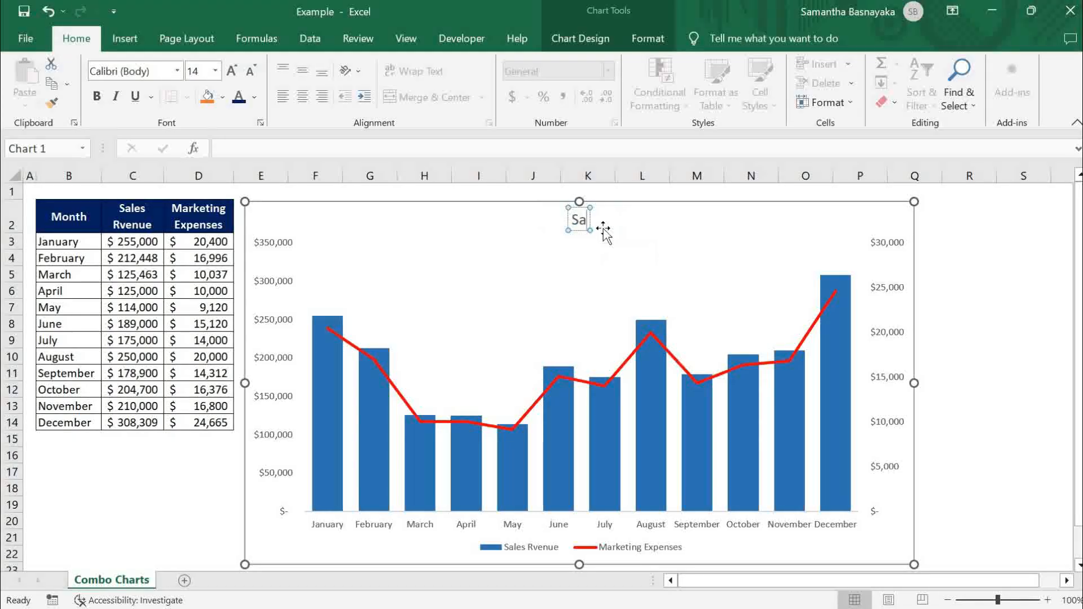
{"action": "type", "text": "les V"}
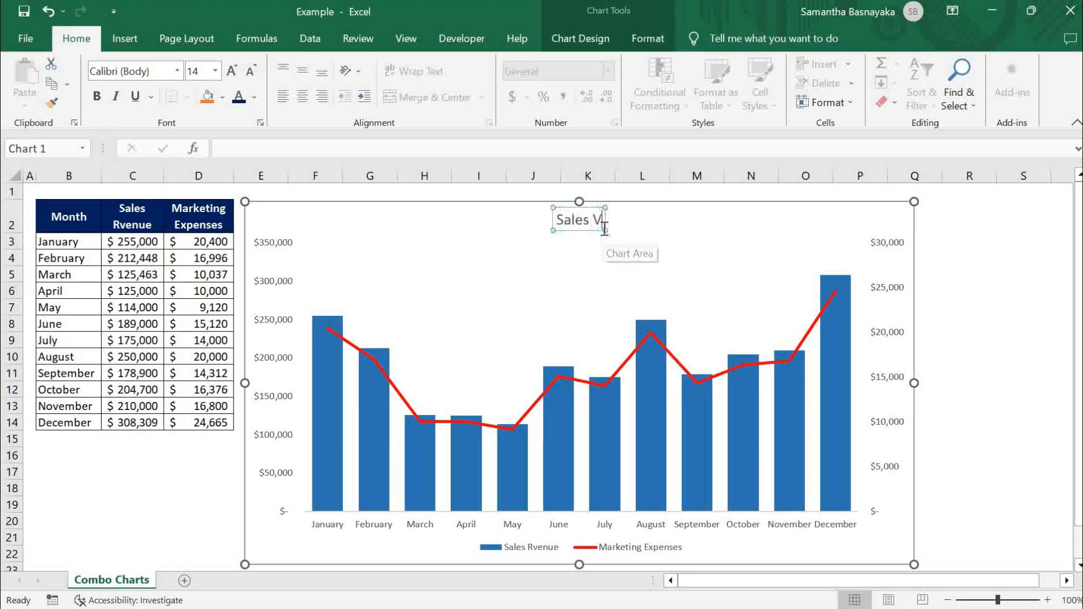
{"action": "type", "text": "alue vs Marketing Exp"}
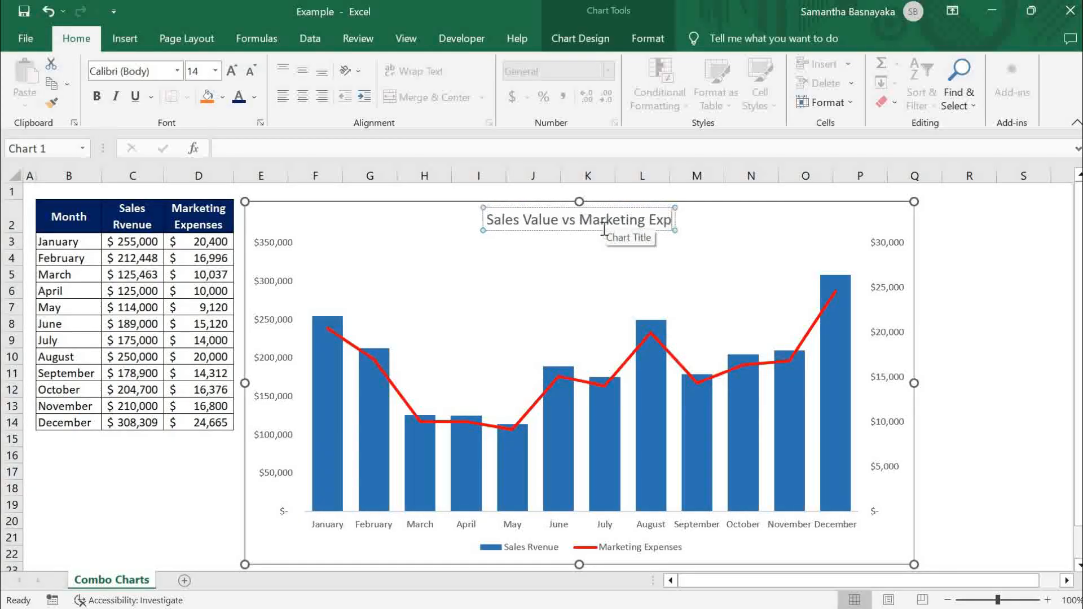
{"action": "type", "text": "enses"}
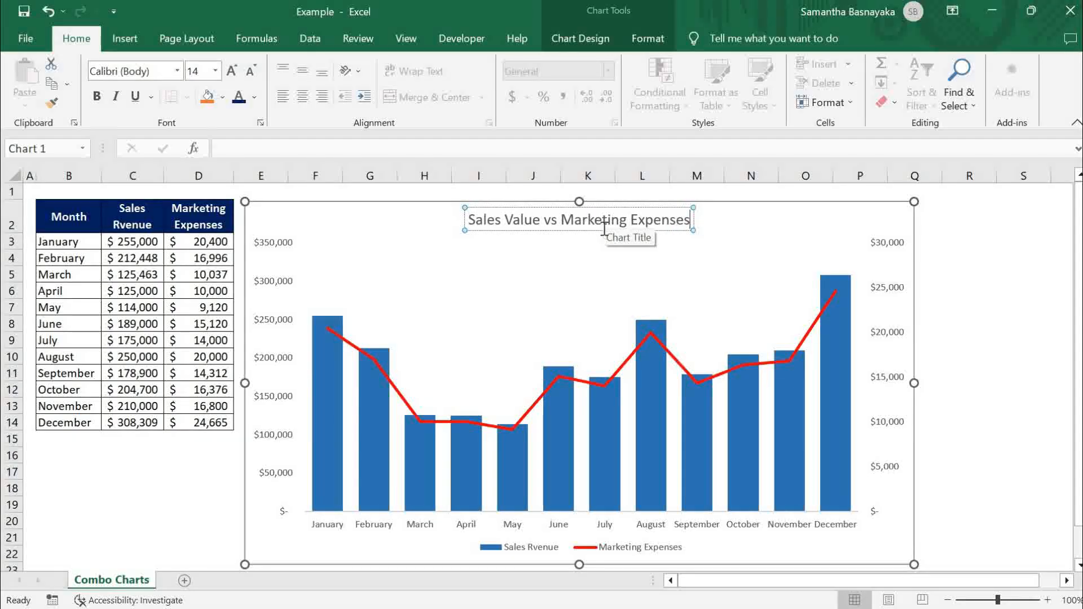
{"action": "type", "text": " F"}
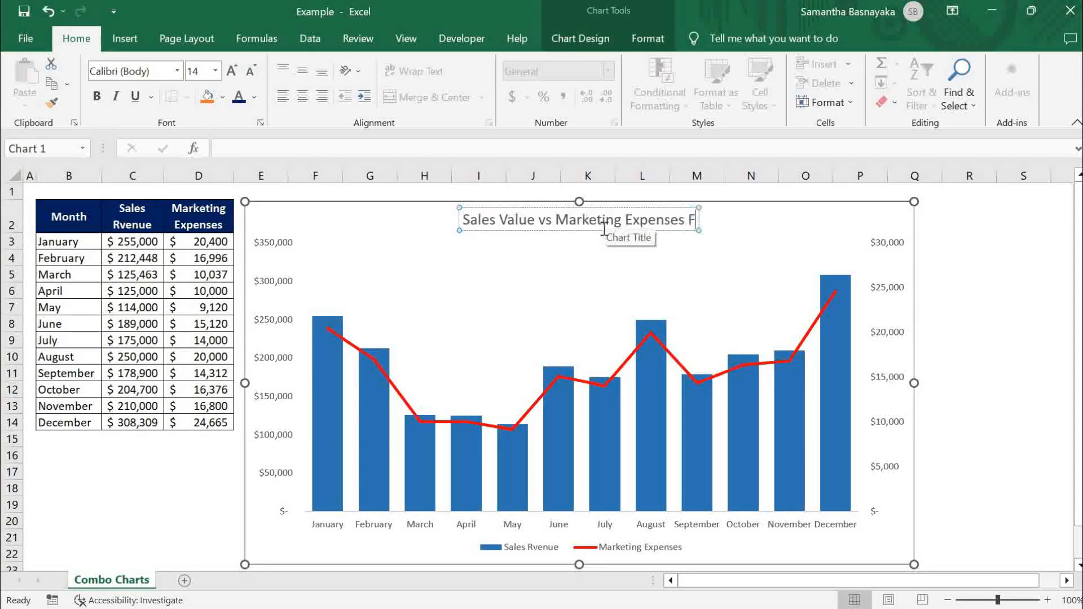
{"action": "type", "text": "or the Year"}
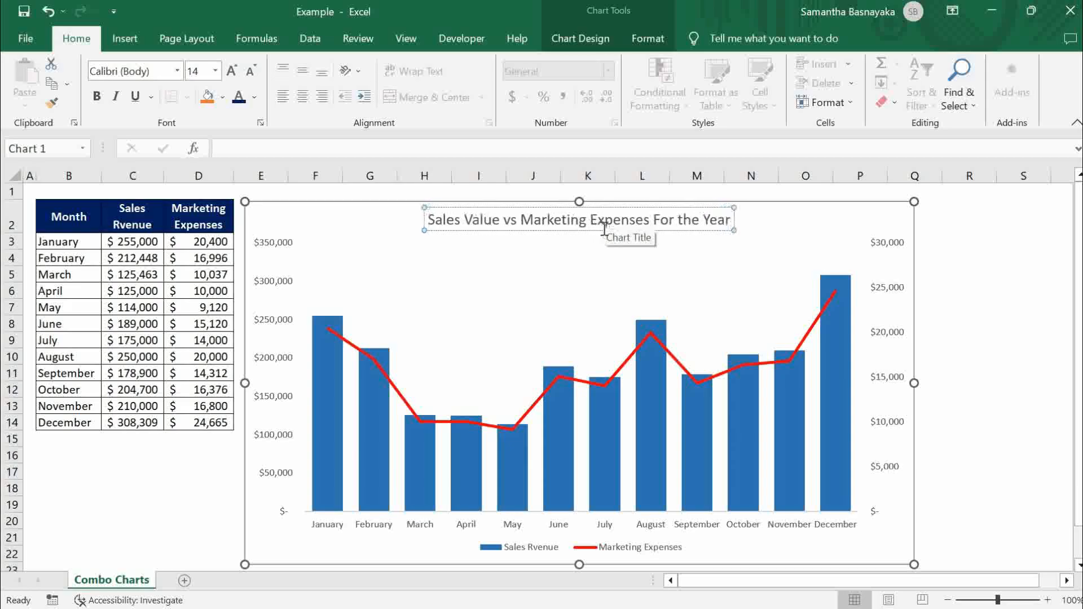
{"action": "type", "text": " 2023"}
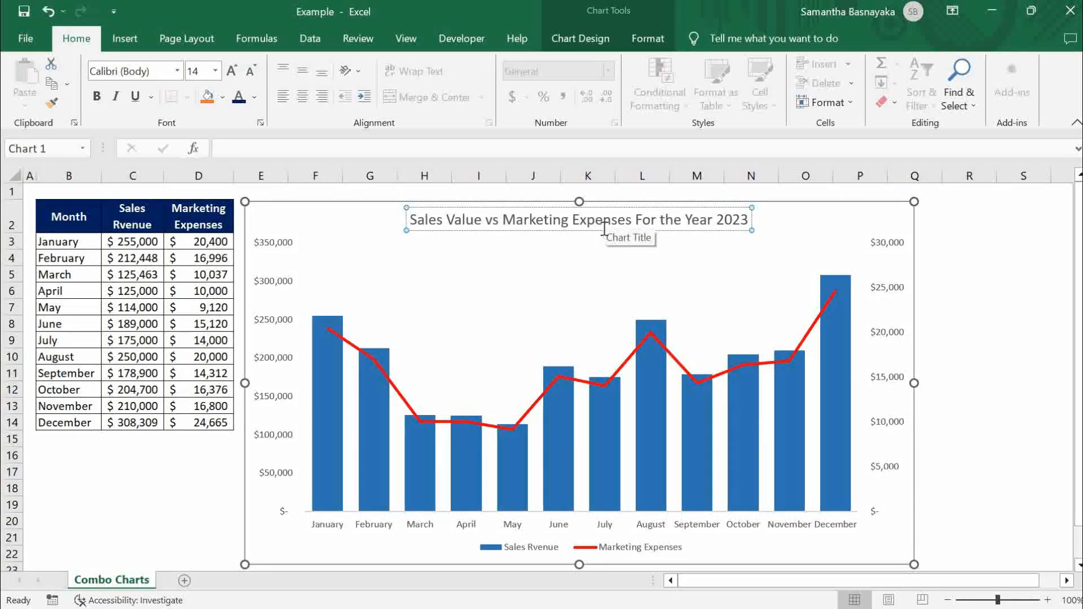
{"action": "type", "text": "Monthly"}
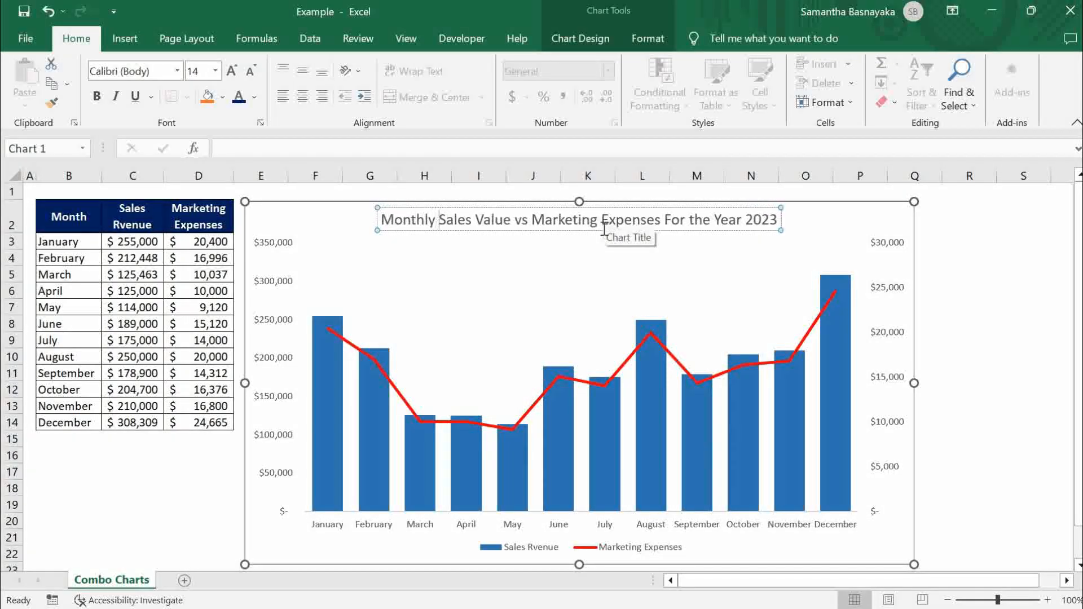
{"action": "left_click", "coordinate": [960, 361]}
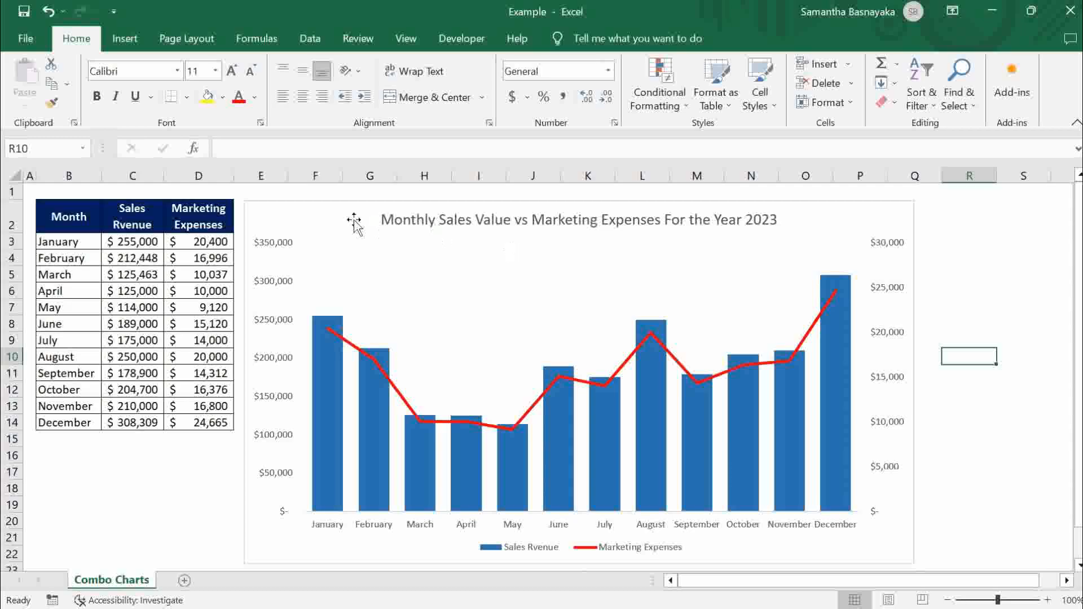
- Add primary horizontal, primary vertical and secondary vertical axis titles to the chart
{"action": "left_click", "coordinate": [302, 214]}
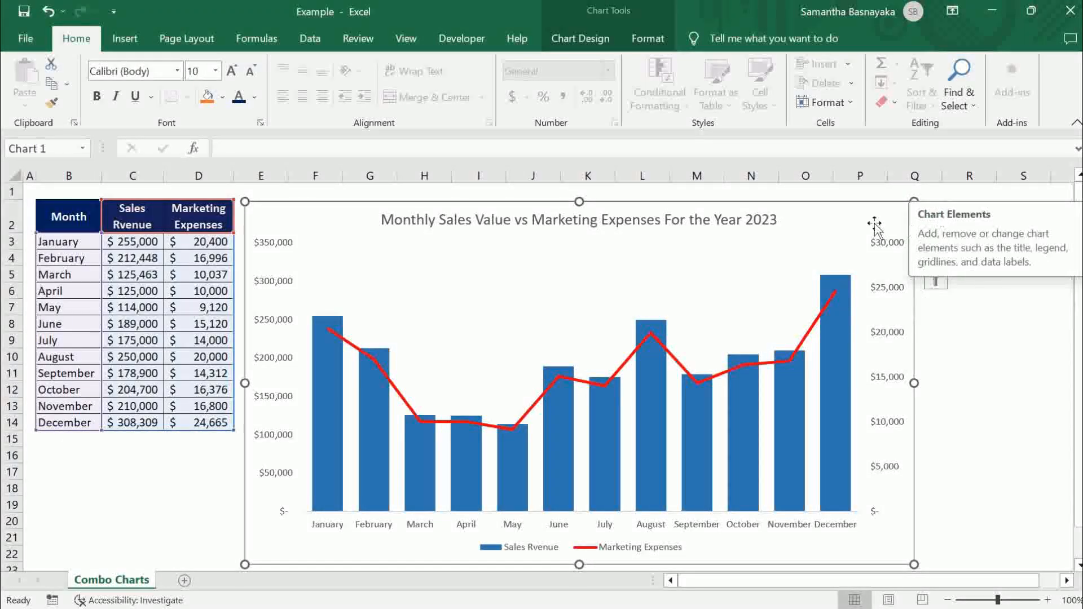
{"action": "left_click", "coordinate": [935, 213]}
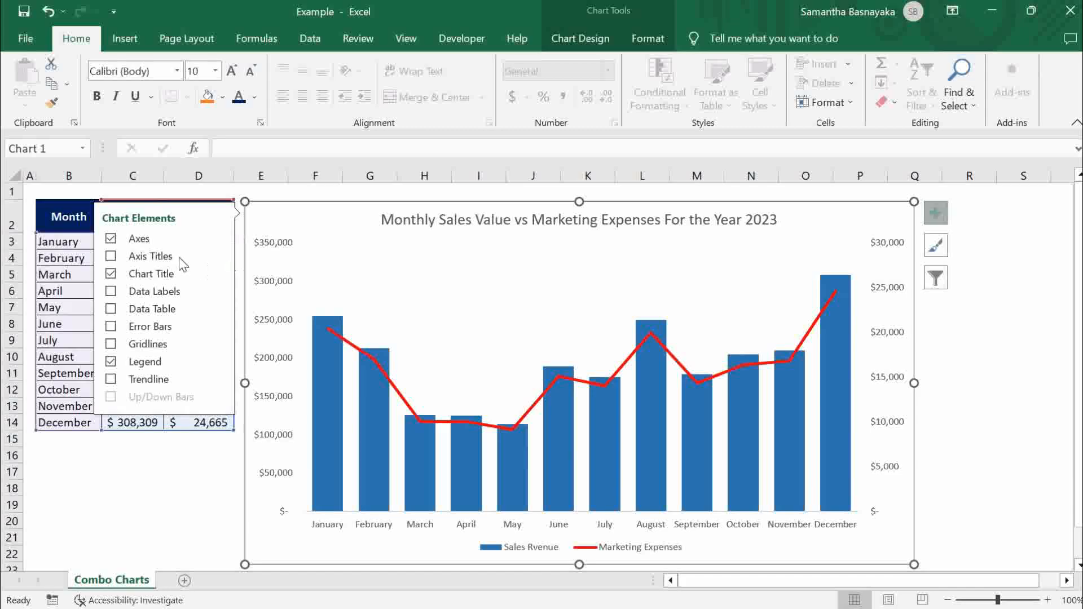
{"action": "mouse_move", "coordinate": [130, 257]}
{"action": "left_click", "coordinate": [219, 257]}
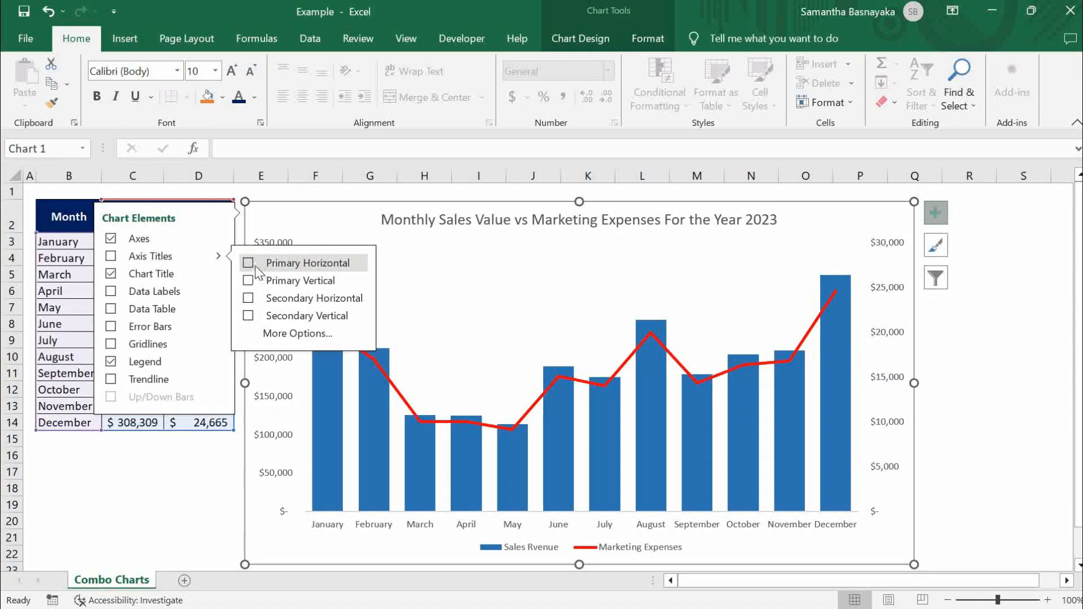
{"action": "left_click", "coordinate": [249, 263]}
{"action": "left_click", "coordinate": [249, 281]}
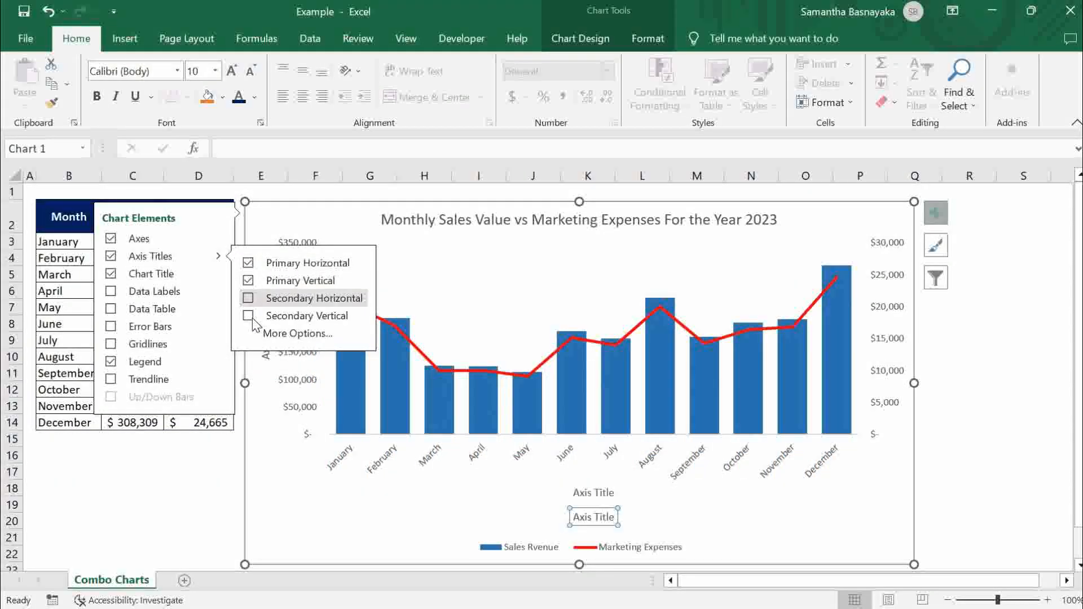
{"action": "left_click", "coordinate": [249, 316]}
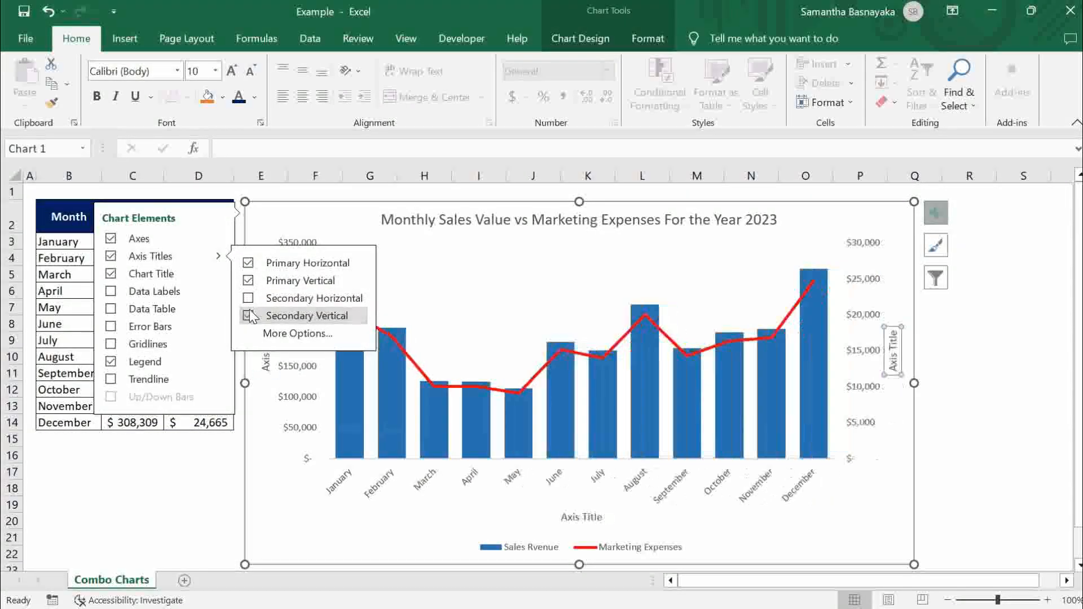
- Replace the primary horizontal axis title placeholder with 'Month'
{"action": "left_click", "coordinate": [573, 520]}
{"action": "left_click_drag", "start_coordinate": [564, 519], "coordinate": [604, 520]}
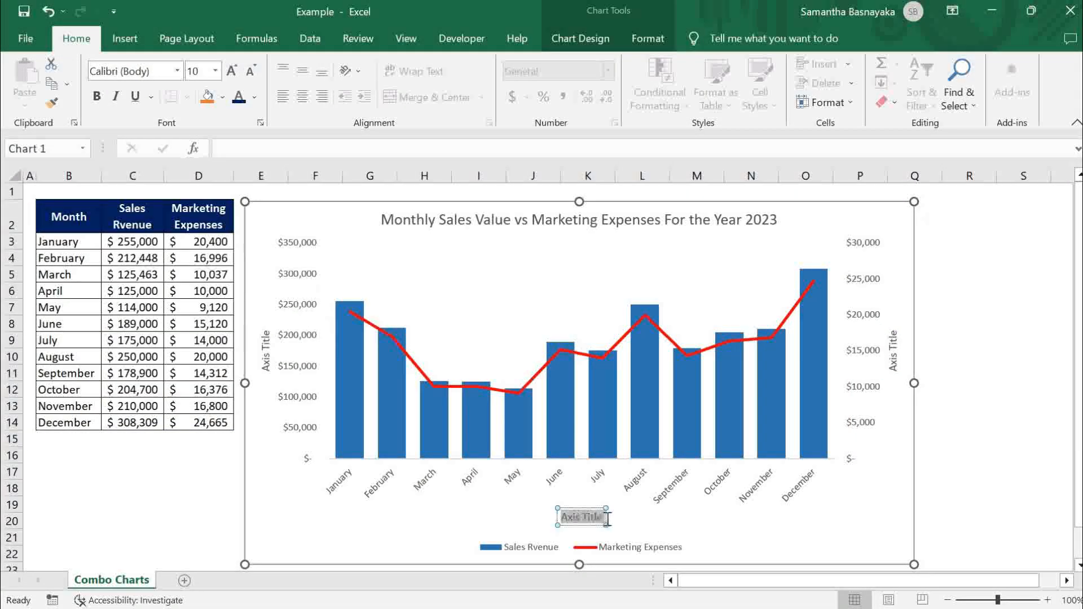
{"action": "type", "text": "Month"}
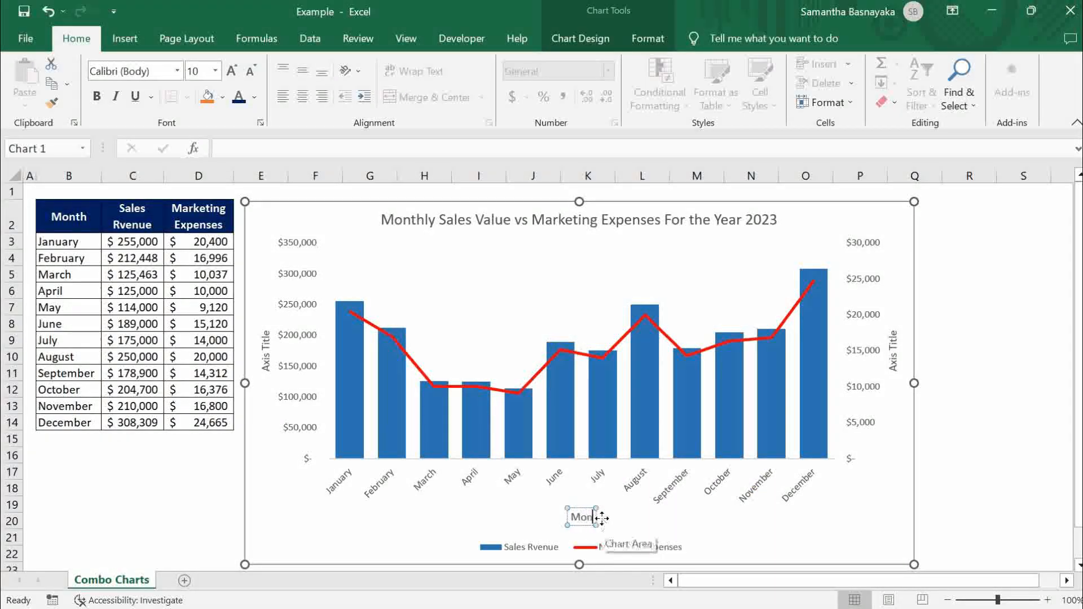
- Replace the primary vertical axis title placeholder with 'Sales Value'
{"action": "left_click", "coordinate": [265, 361]}
{"action": "left_click_drag", "start_coordinate": [265, 332], "coordinate": [264, 372]}
{"action": "type", "text": "Sa"}
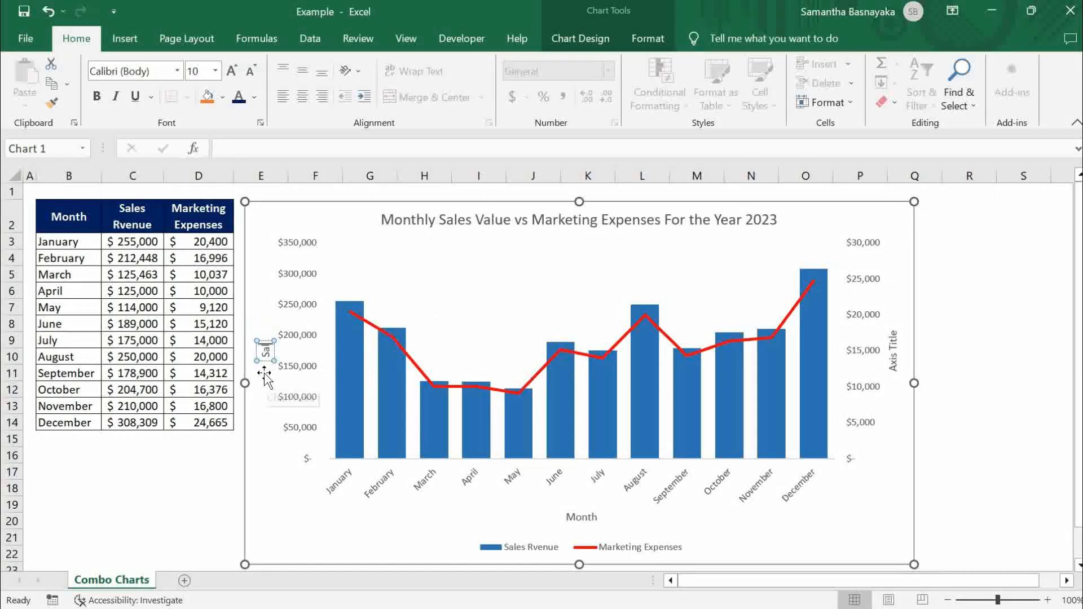
{"action": "type", "text": "les Value"}
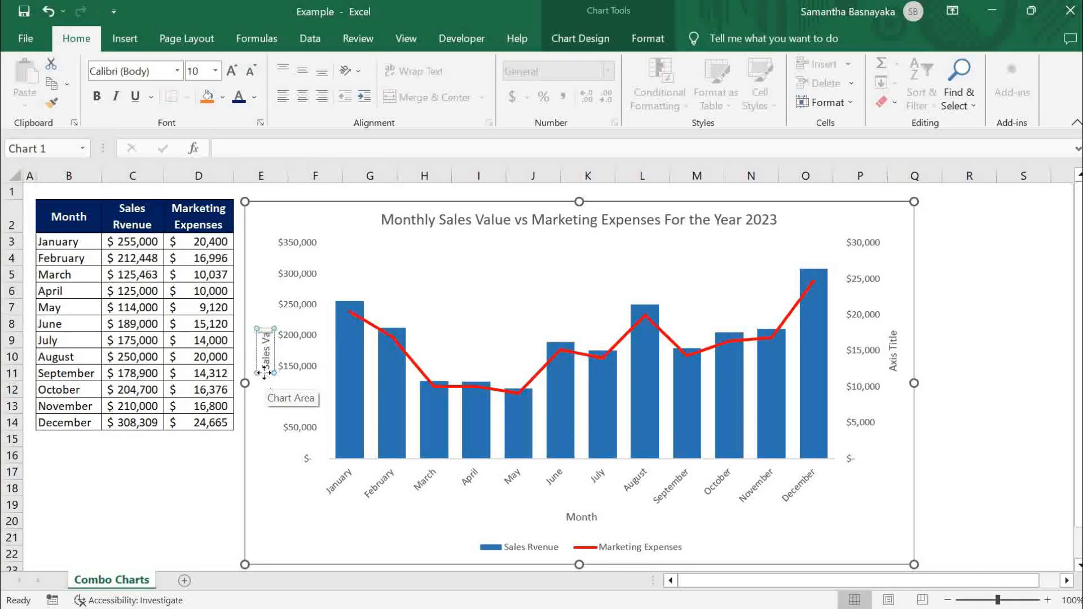
- Replace the secondary vertical axis title placeholder with 'Marketing Expenses' and deselect the chart
{"action": "left_click", "coordinate": [890, 353]}
{"action": "left_click_drag", "start_coordinate": [892, 332], "coordinate": [893, 372]}
{"action": "type", "text": "Mar"}
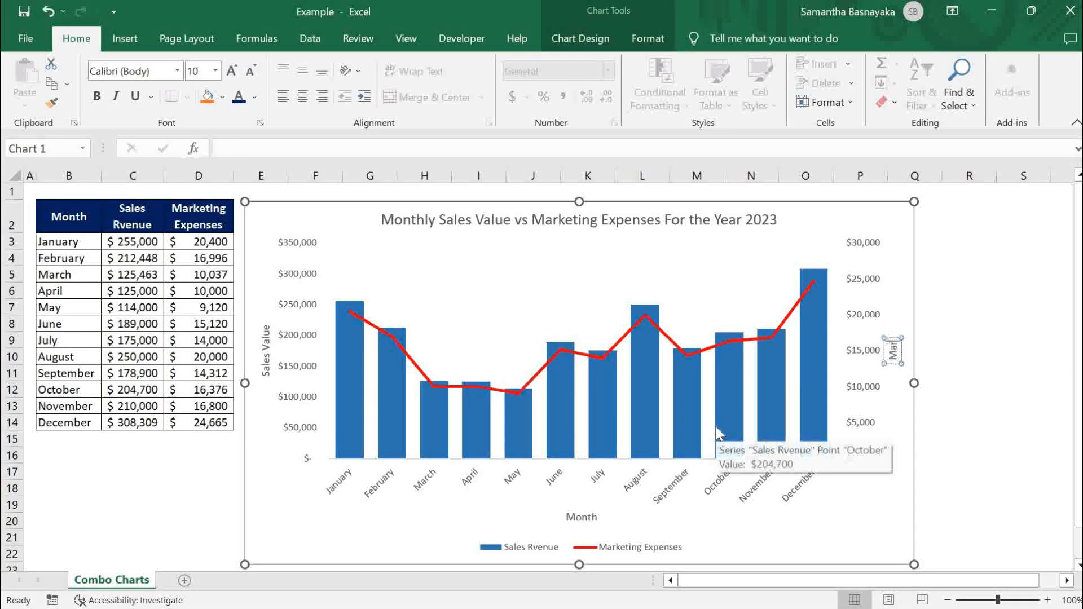
{"action": "type", "text": "keting Expenses"}
{"action": "left_click", "coordinate": [979, 422]}
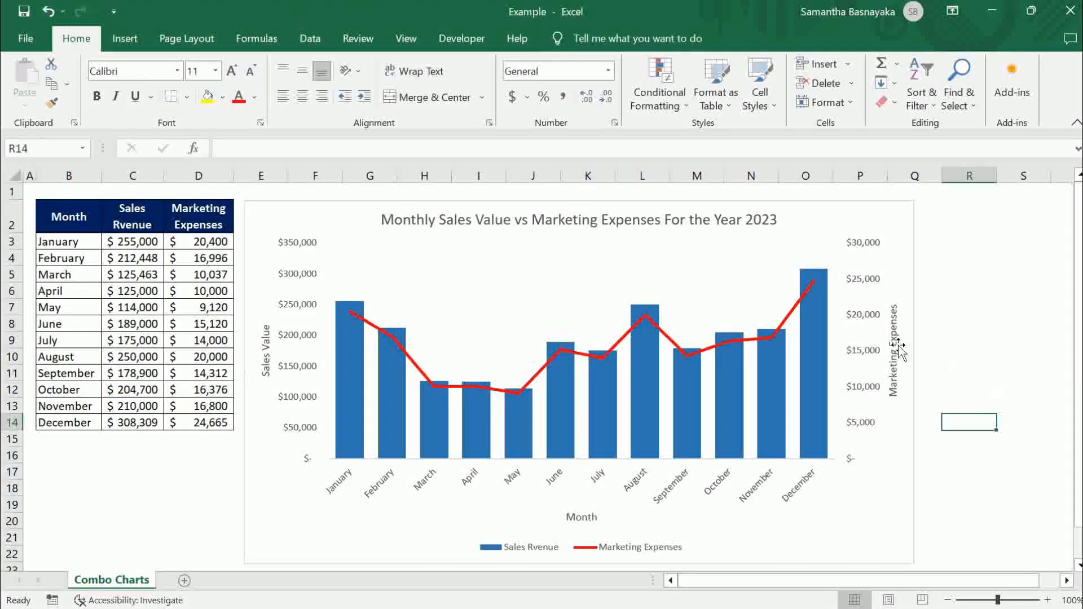
- Change the font color of all the chart's text to dark blue
{"action": "left_click", "coordinate": [251, 215]}
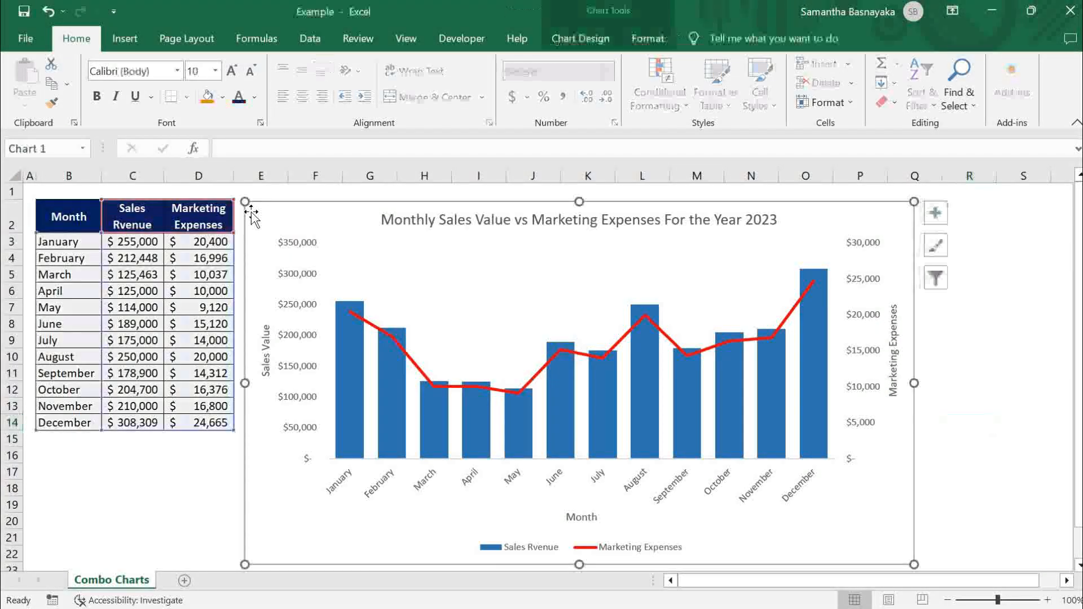
{"action": "left_click", "coordinate": [182, 485]}
{"action": "left_click", "coordinate": [259, 217]}
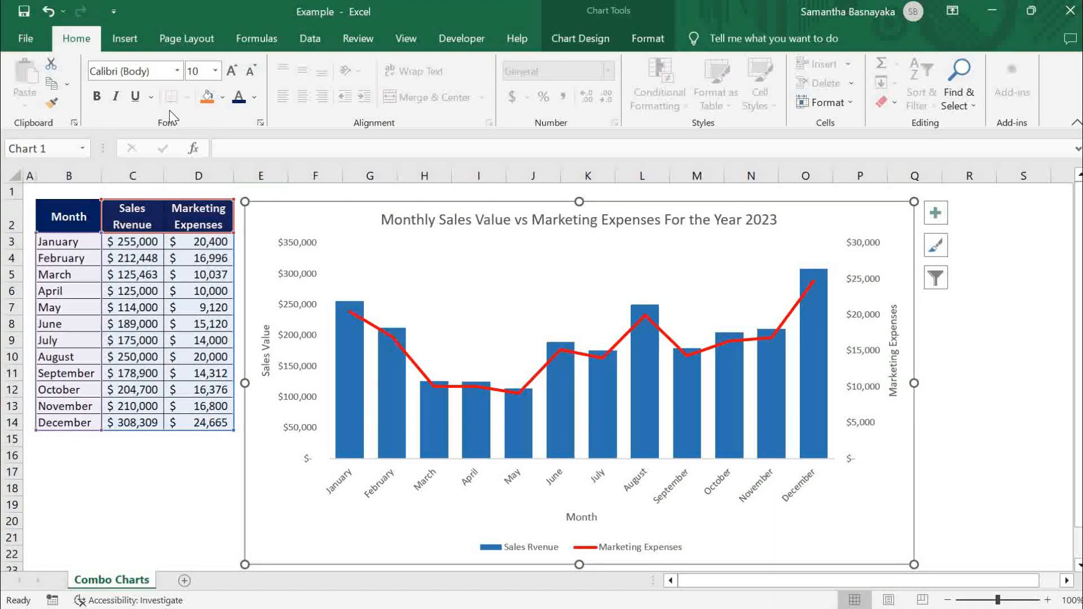
{"action": "left_click", "coordinate": [257, 103]}
{"action": "left_click", "coordinate": [358, 249]}
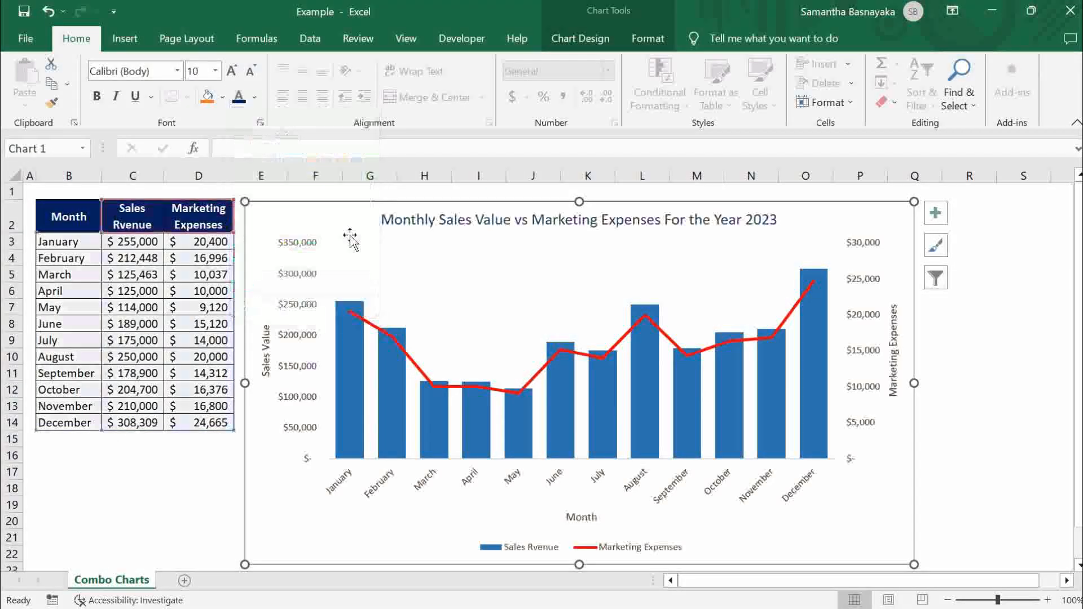
- Enlarge the whole chart's text to font size 10.5 and deselect the chart
{"action": "left_click", "coordinate": [249, 75]}
{"action": "left_click", "coordinate": [237, 73]}
{"action": "left_click", "coordinate": [237, 72]}
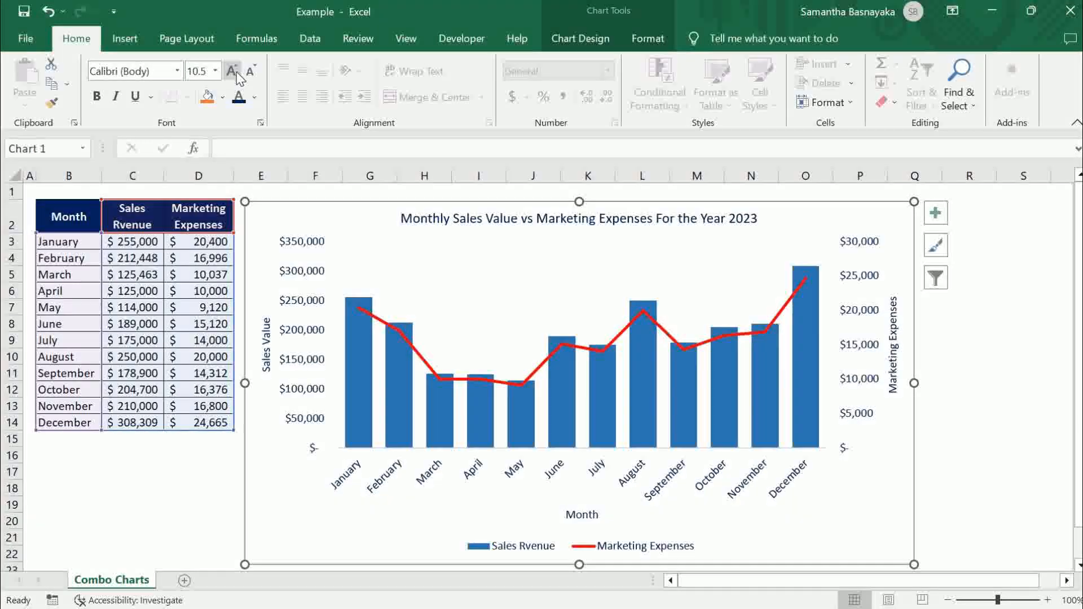
{"action": "left_click", "coordinate": [989, 440]}
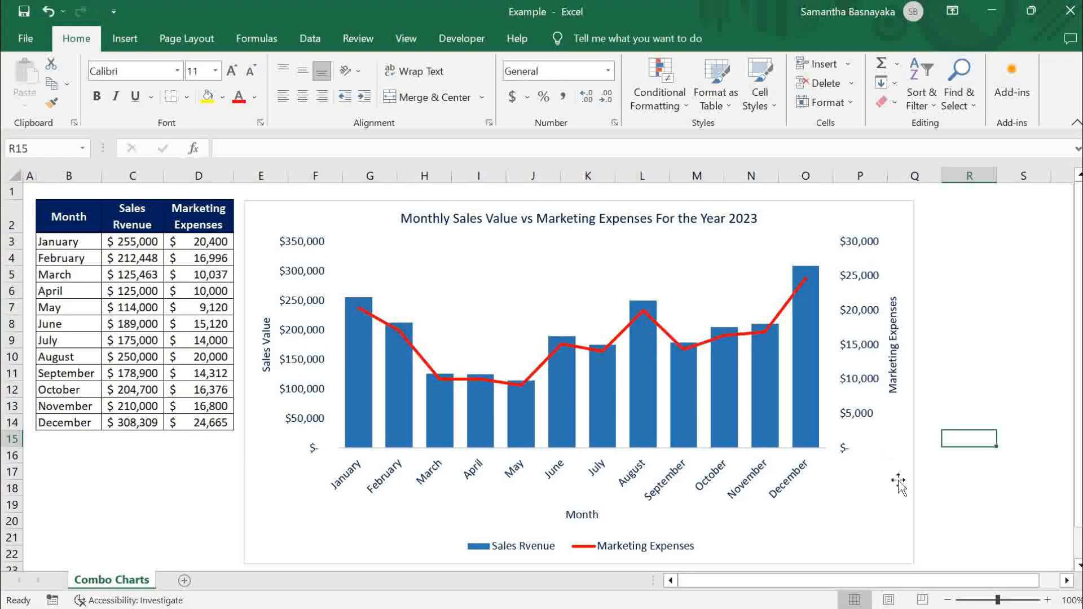
- Enlarge only the chart title to font size 16
{"action": "left_click", "coordinate": [903, 536]}
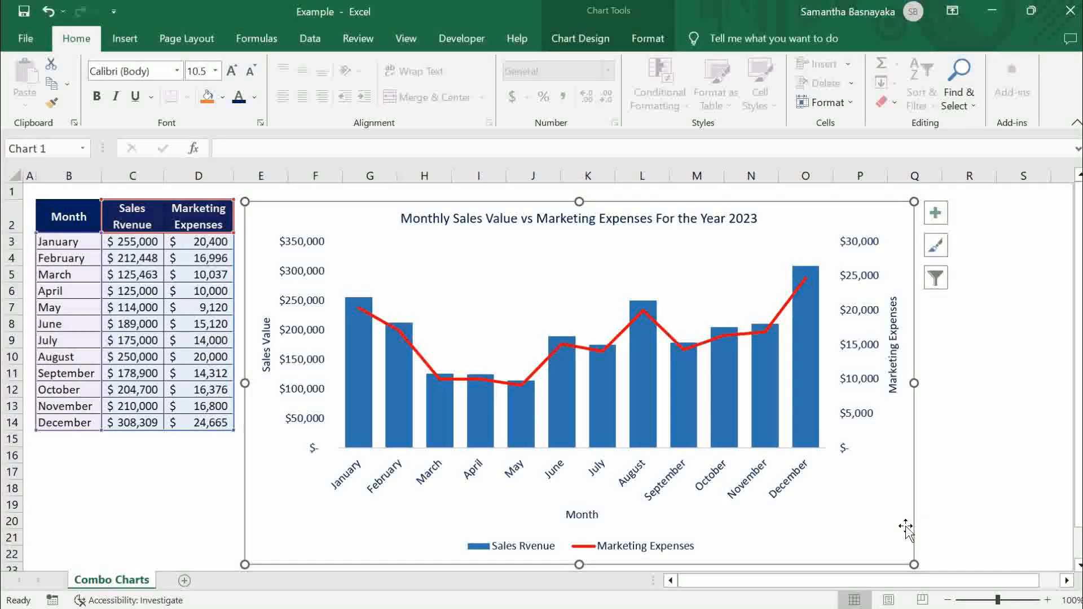
{"action": "left_click", "coordinate": [586, 228]}
{"action": "left_click", "coordinate": [231, 71]}
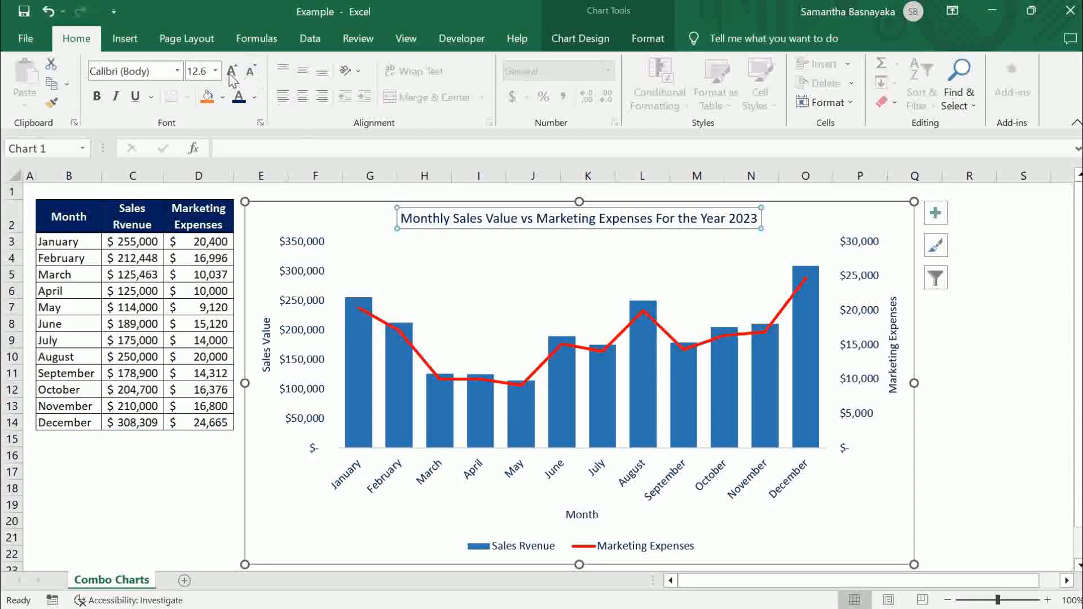
{"action": "left_click", "coordinate": [232, 71]}
{"action": "left_click", "coordinate": [232, 72]}
{"action": "left_click", "coordinate": [231, 71]}
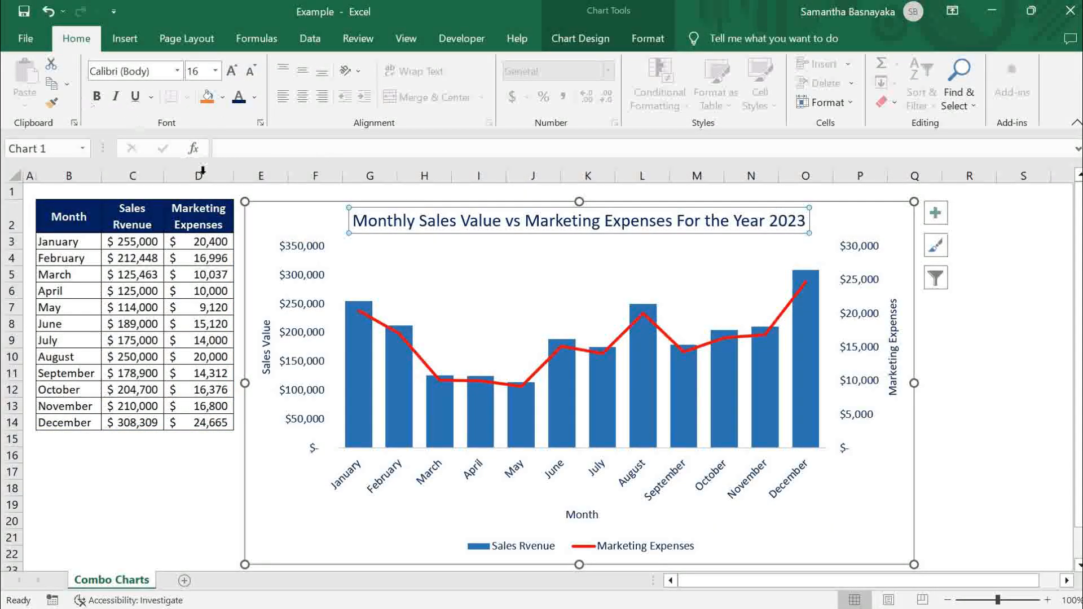
- Make all the chart's text bold and set the chart title's font size to 16
{"action": "left_click_drag", "start_coordinate": [259, 223], "coordinate": [258, 222]}
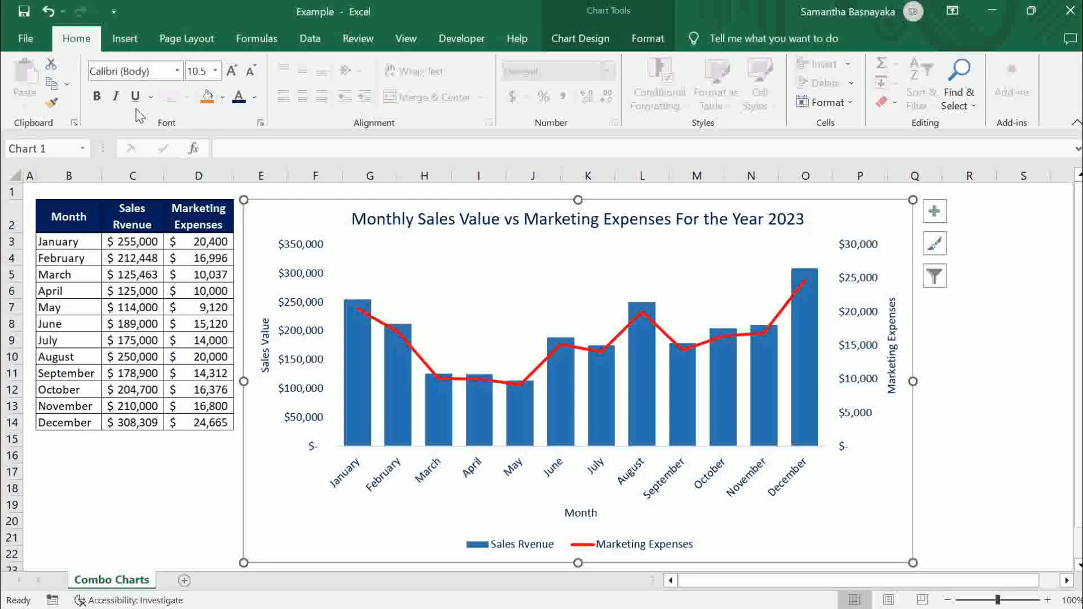
{"action": "left_click", "coordinate": [97, 99]}
{"action": "left_click", "coordinate": [399, 217]}
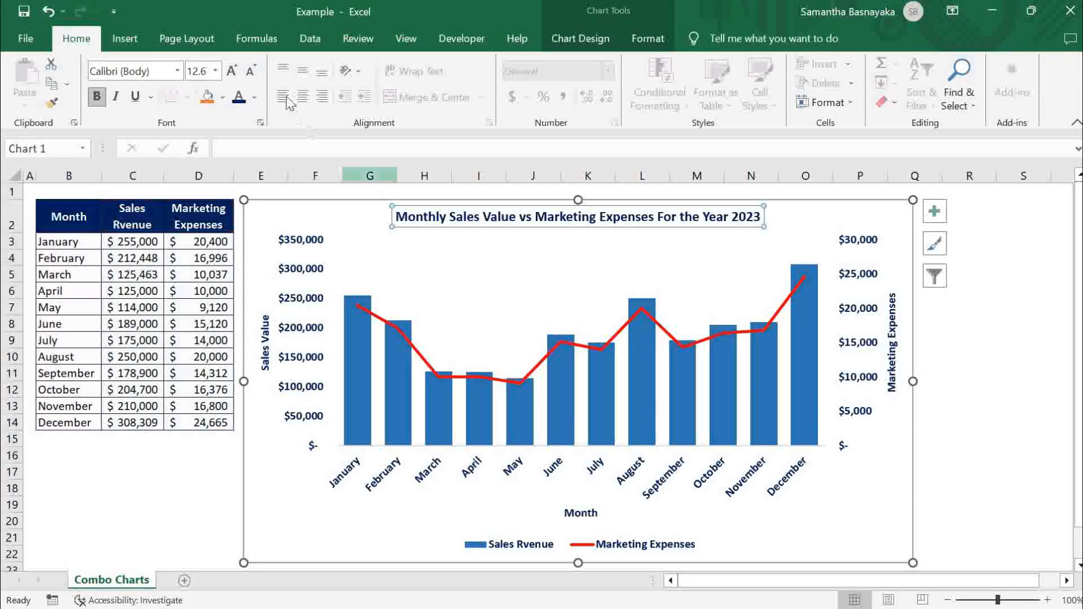
{"action": "left_click", "coordinate": [231, 70]}
{"action": "left_click", "coordinate": [231, 71]}
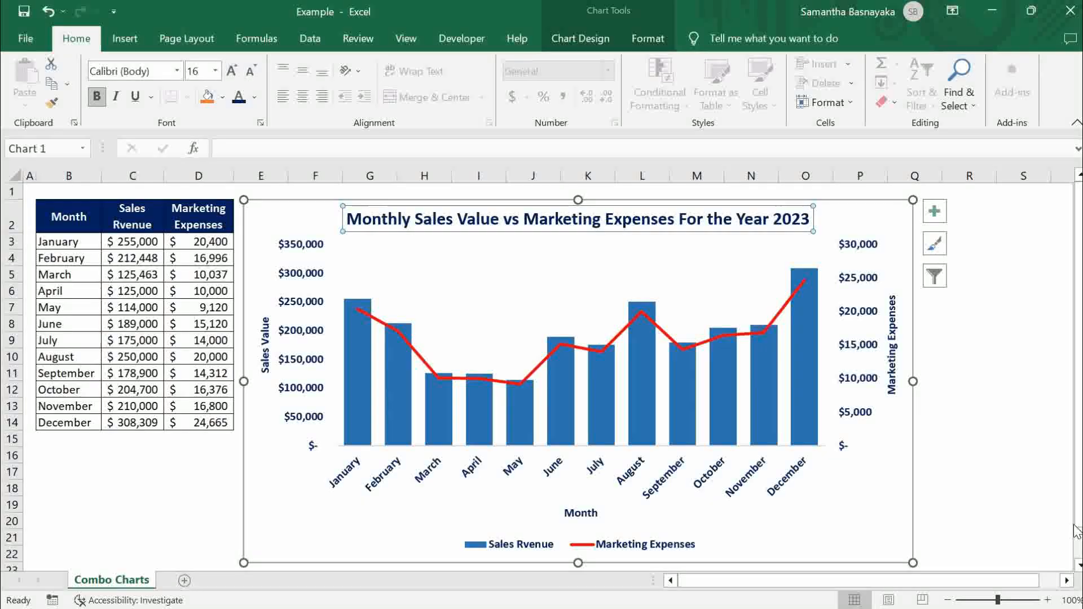
{"action": "left_click", "coordinate": [1035, 503]}
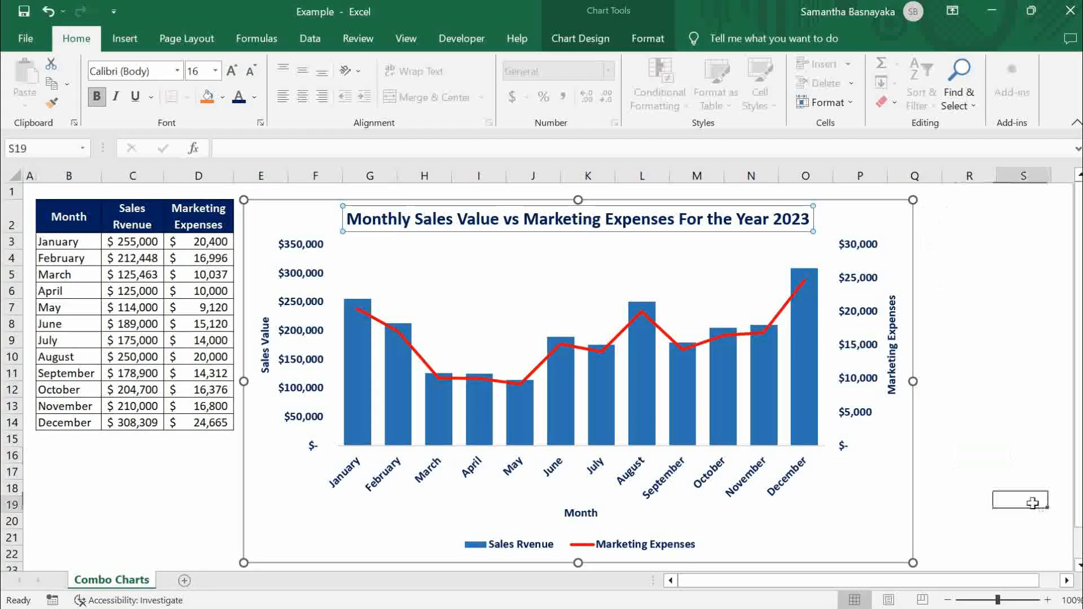
{"action": "left_click", "coordinate": [890, 539]}
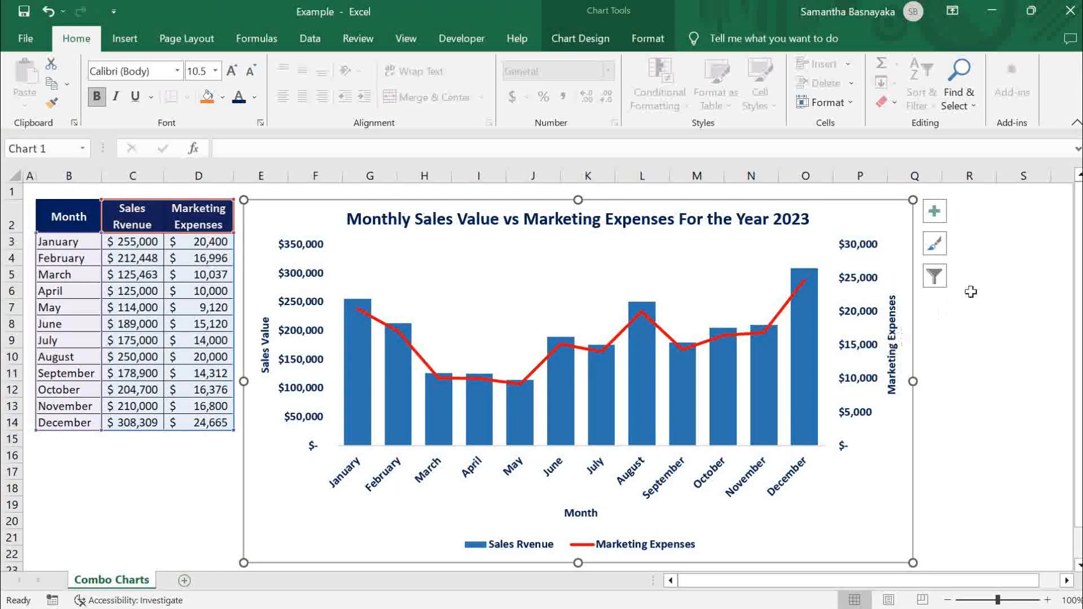
{"action": "left_click", "coordinate": [985, 219]}
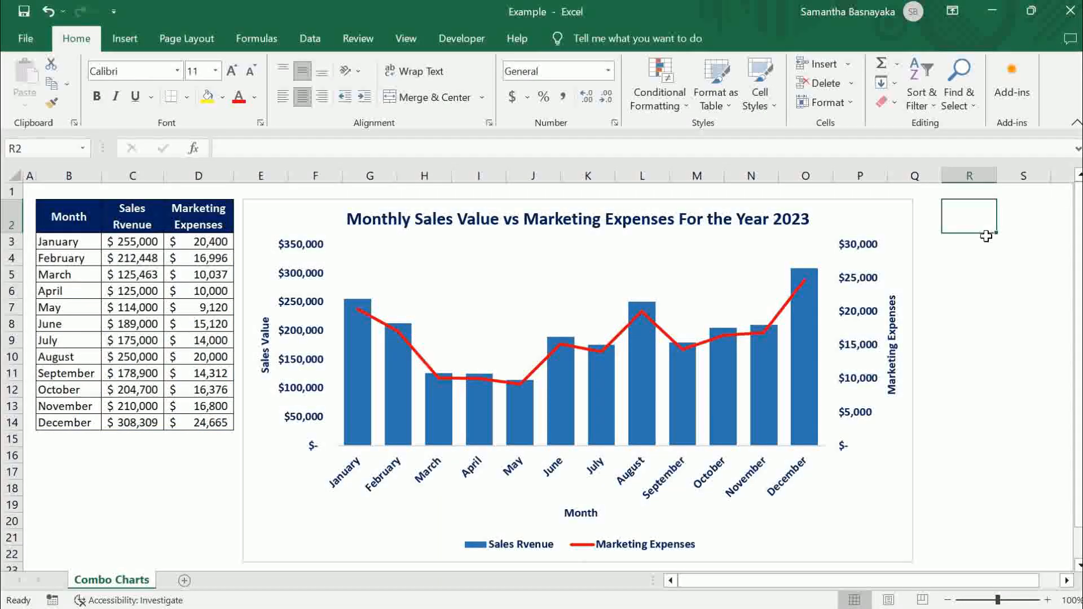